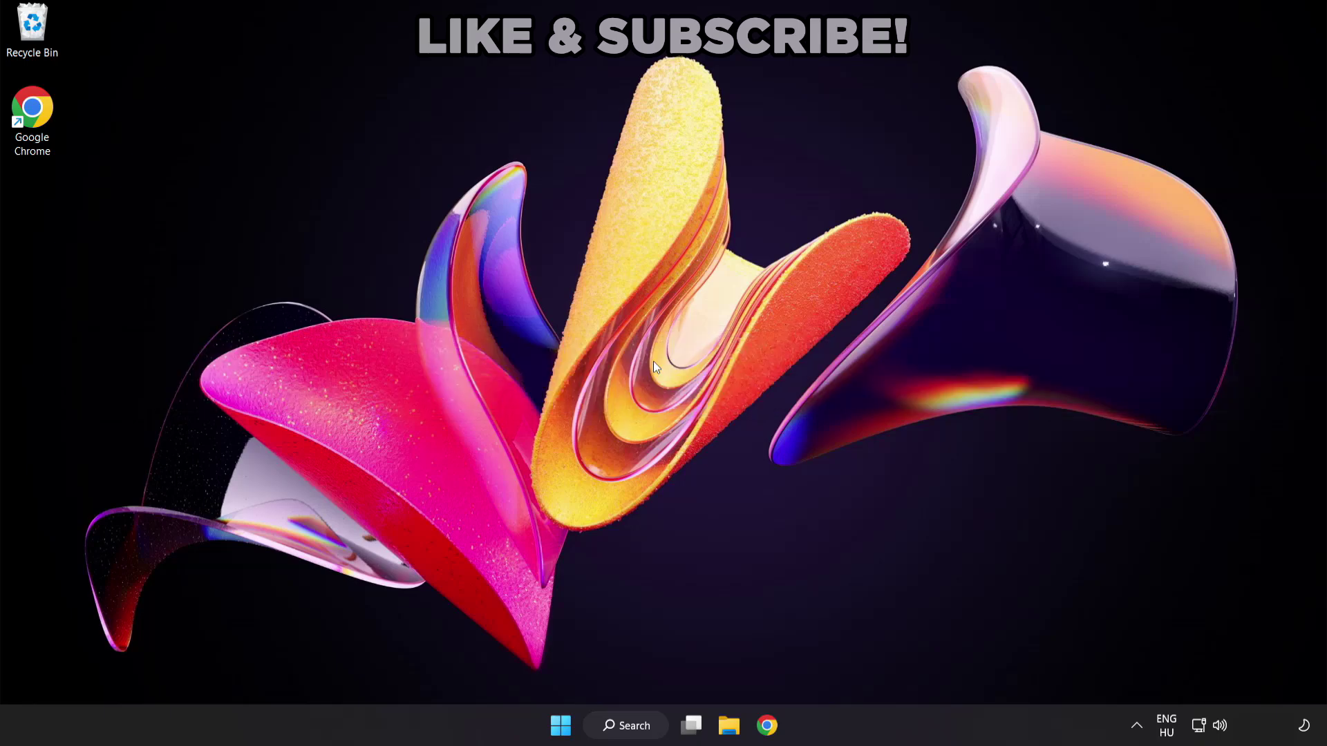
Search Windows for 'device manager' and launch Device Manager from the results.
left_click(637, 729)
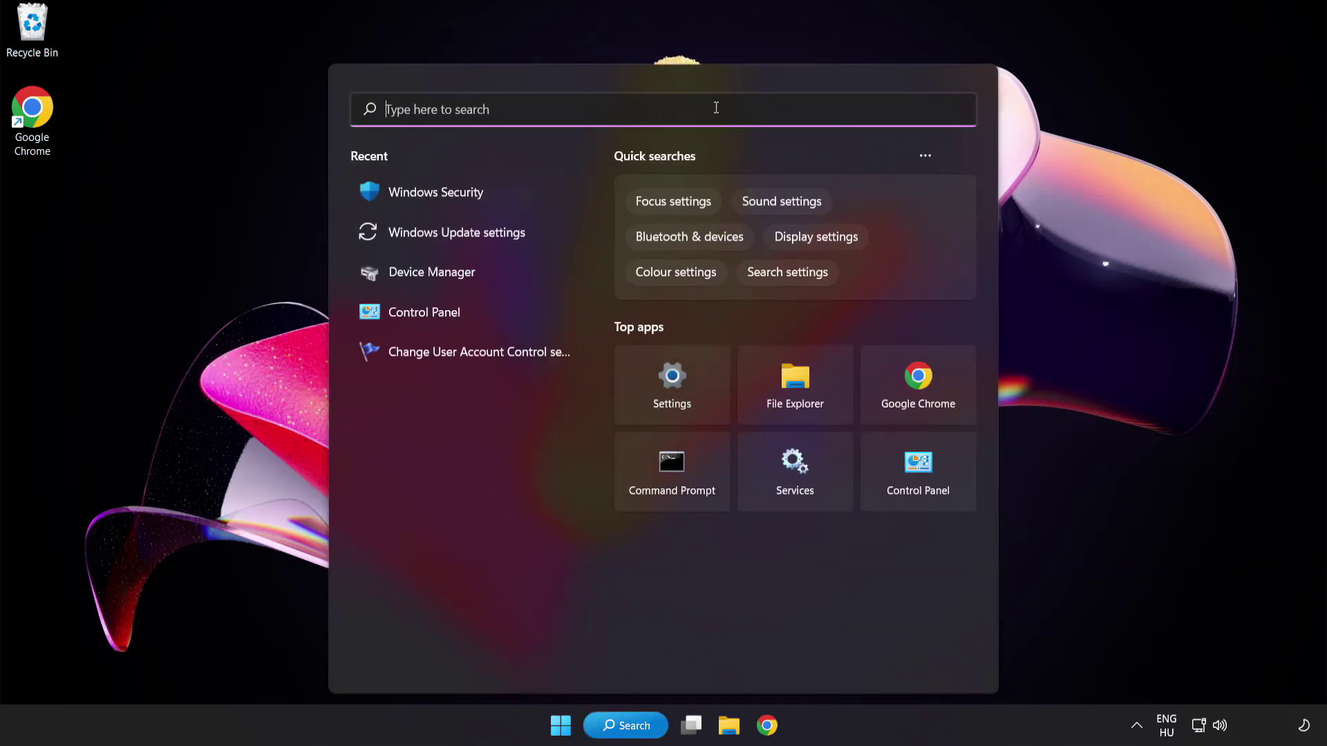
type("device manag")
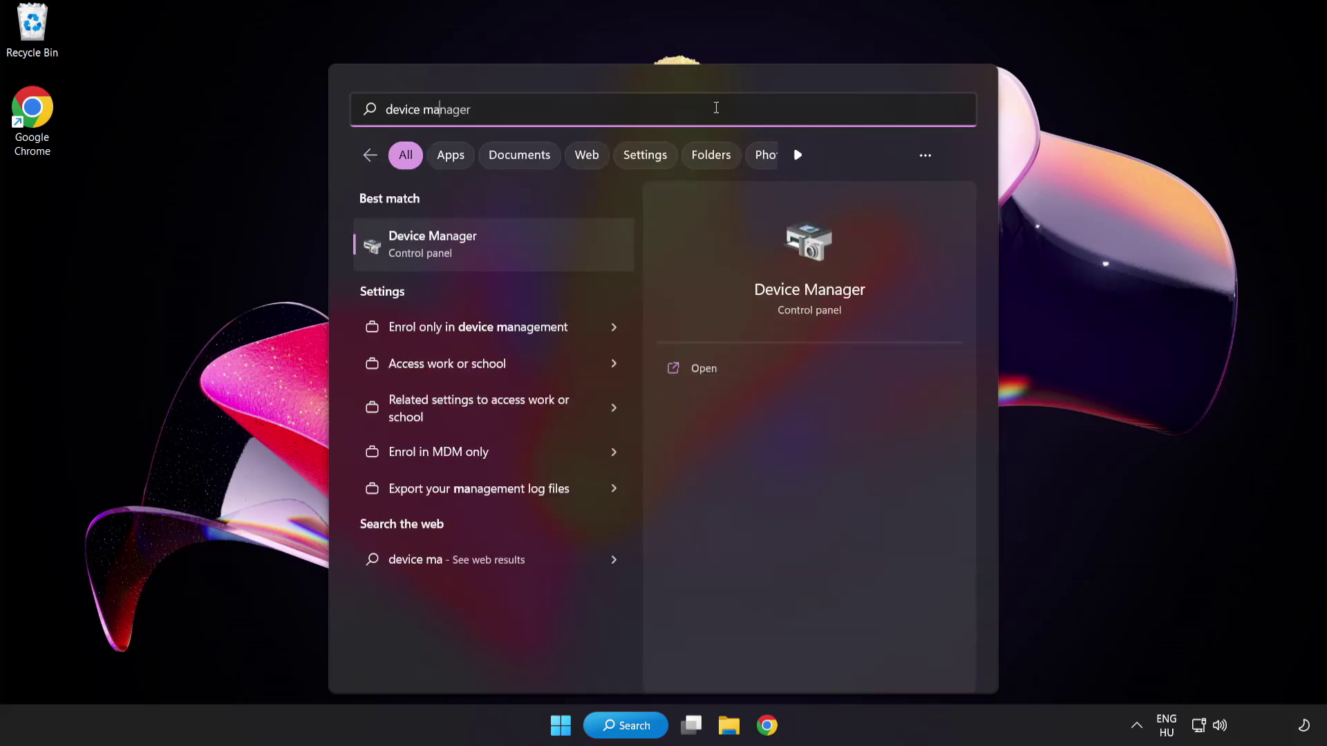
type("er")
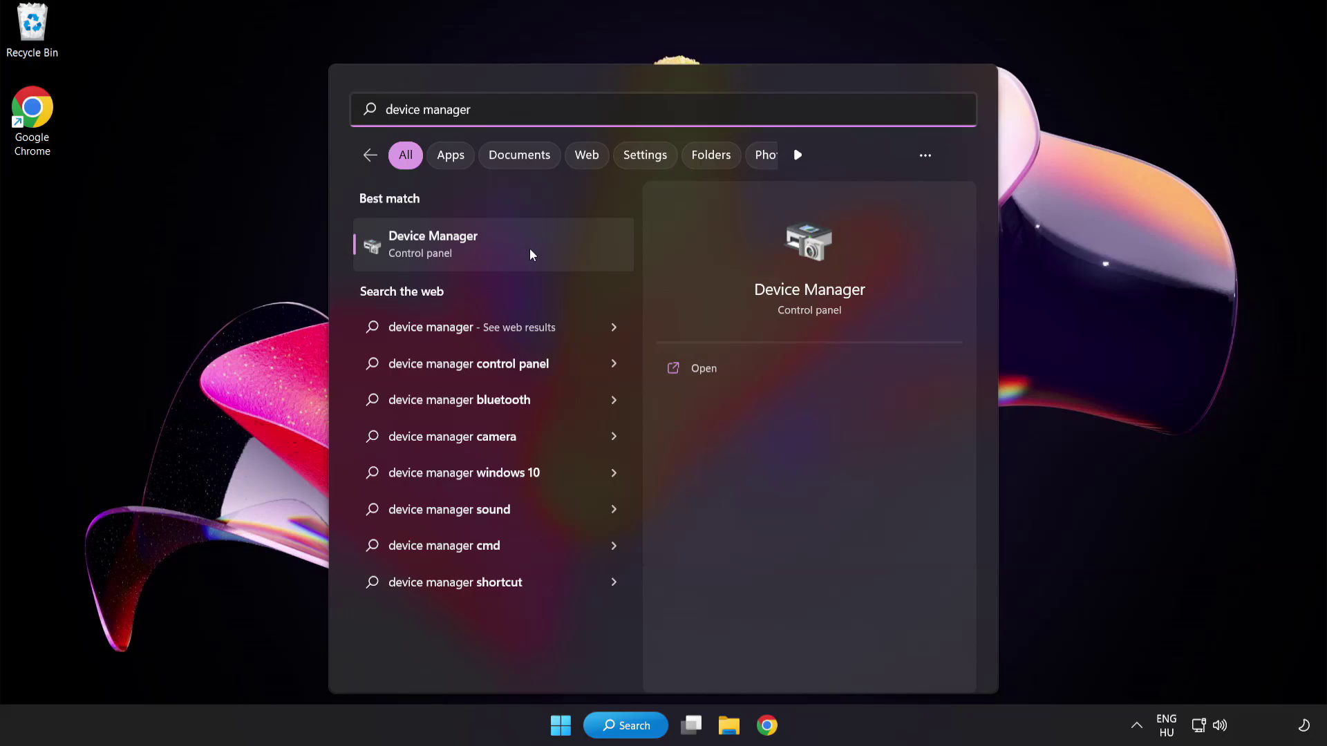
left_click(530, 250)
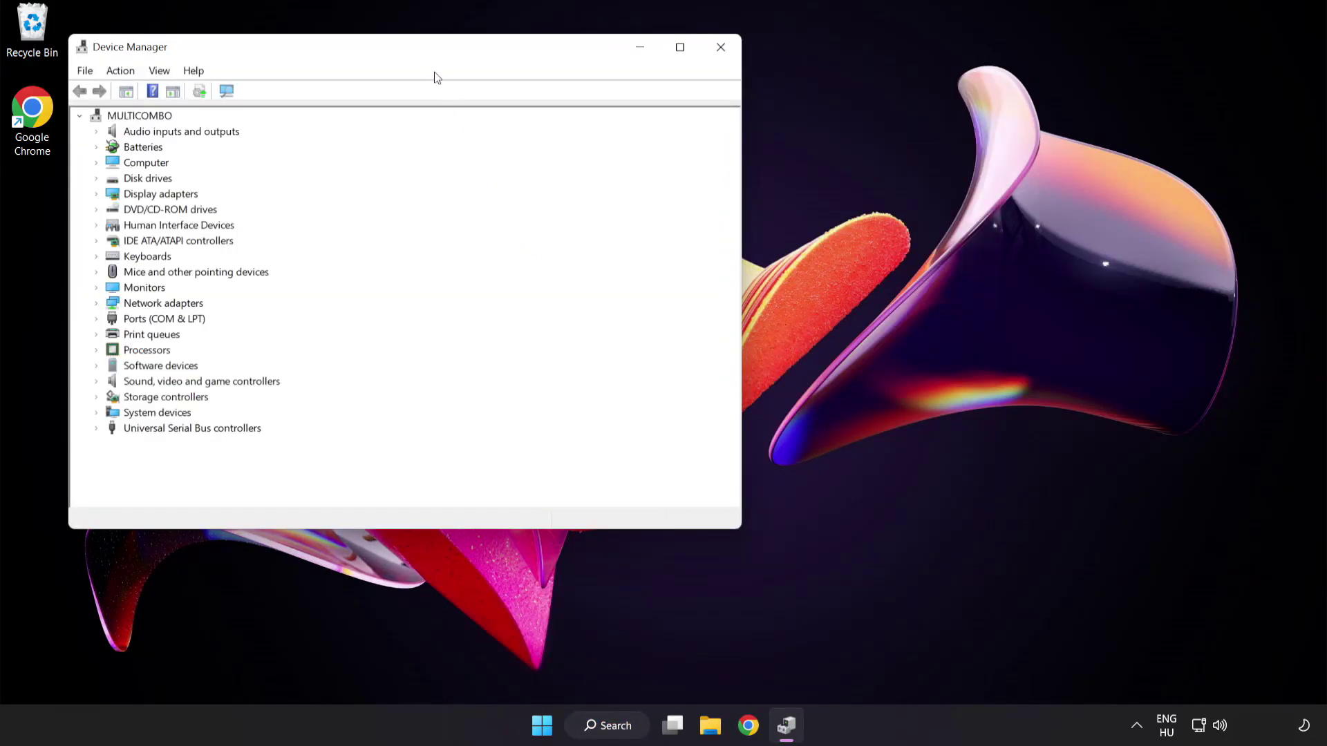
Expand Display adapters in Device Manager and select the VMware SVGA 3D adapter.
left_click_drag(430, 51, 648, 136)
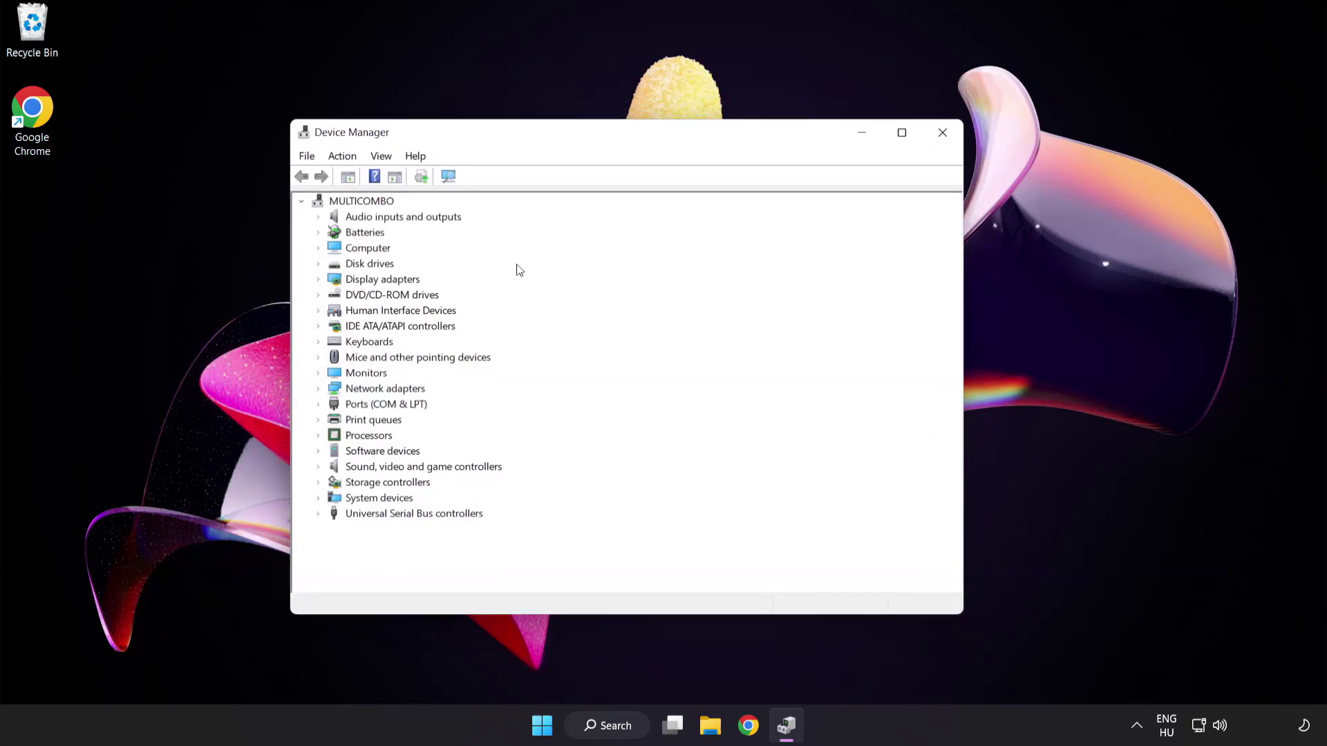
left_click(410, 281)
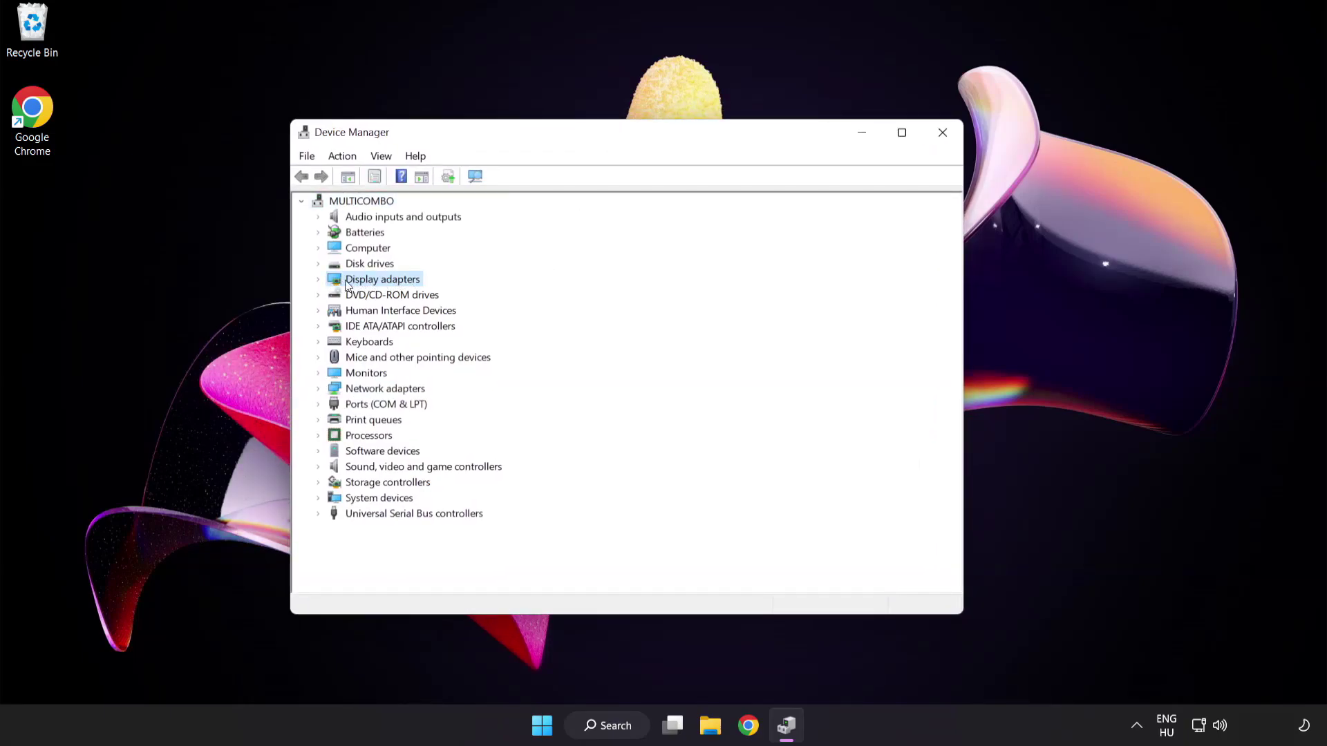
left_click(319, 281)
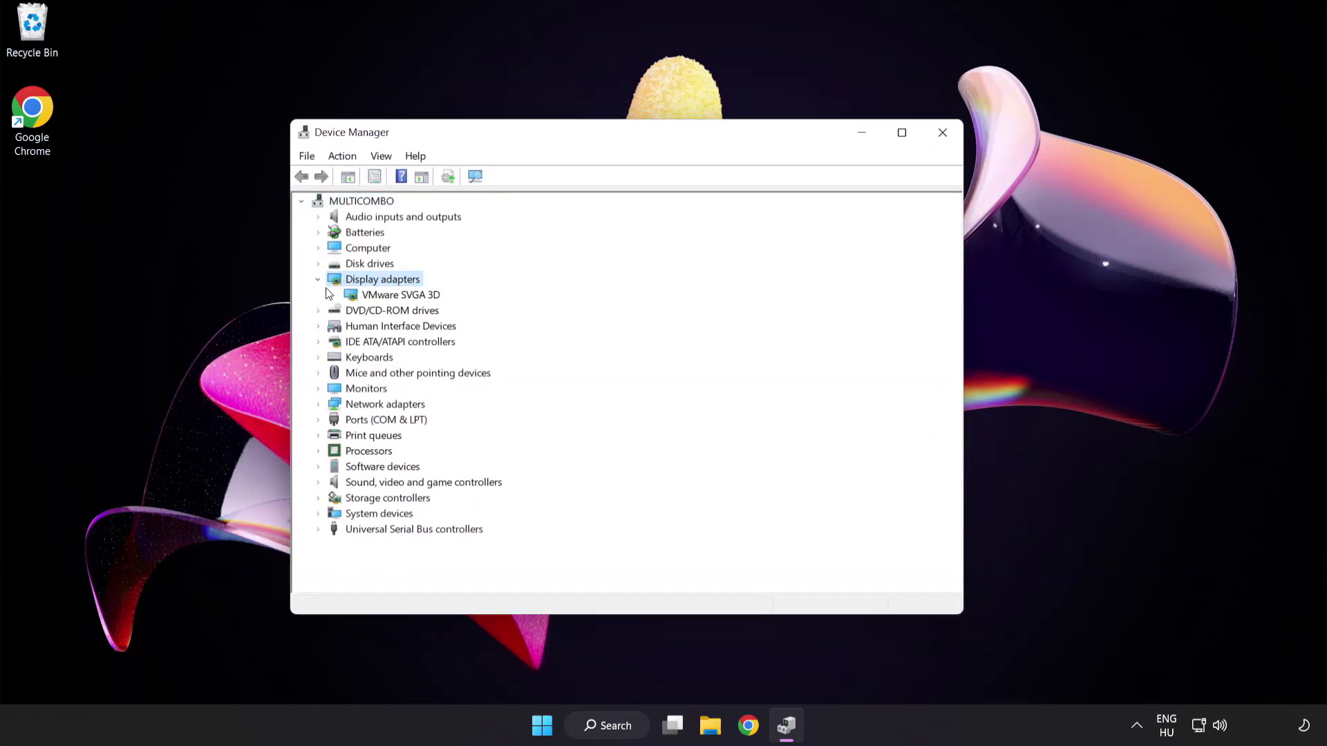
left_click(350, 300)
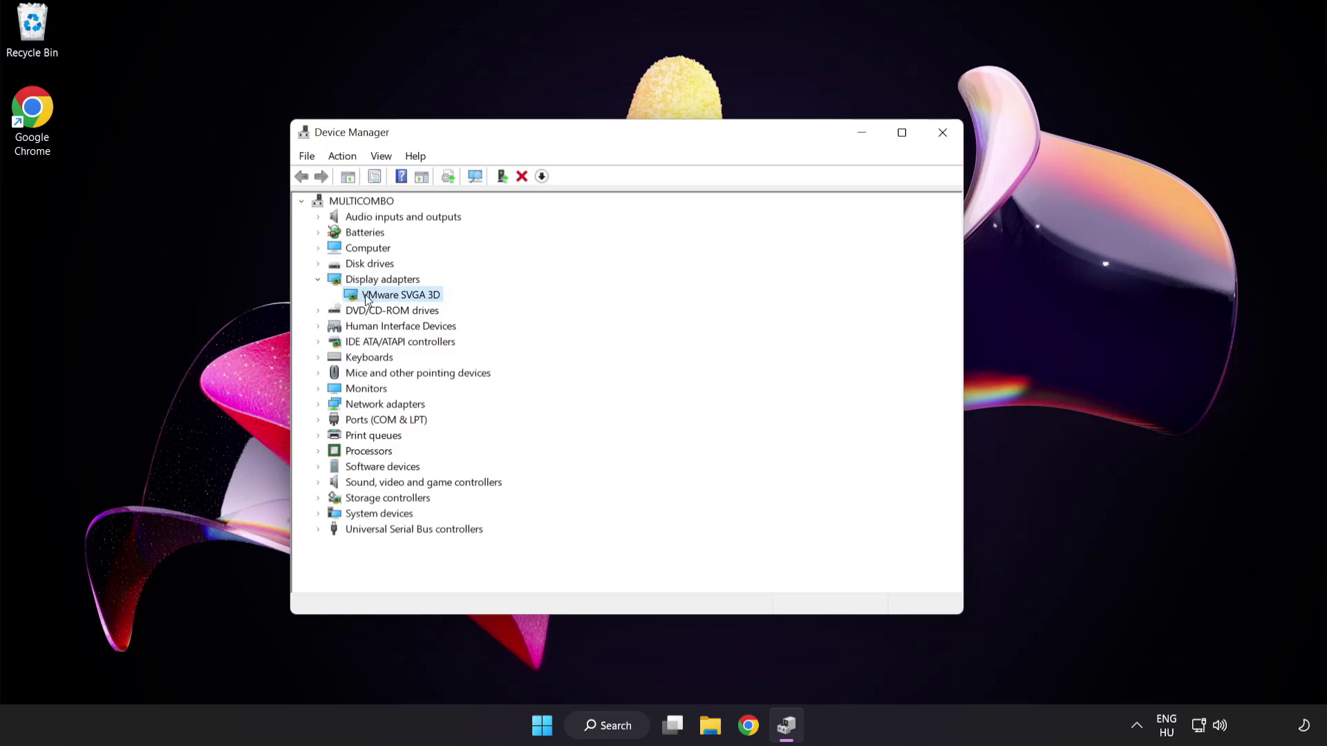
Search automatically for a VMware SVGA 3D driver update, confirm it's current, and close Device Manager.
right_click(396, 298)
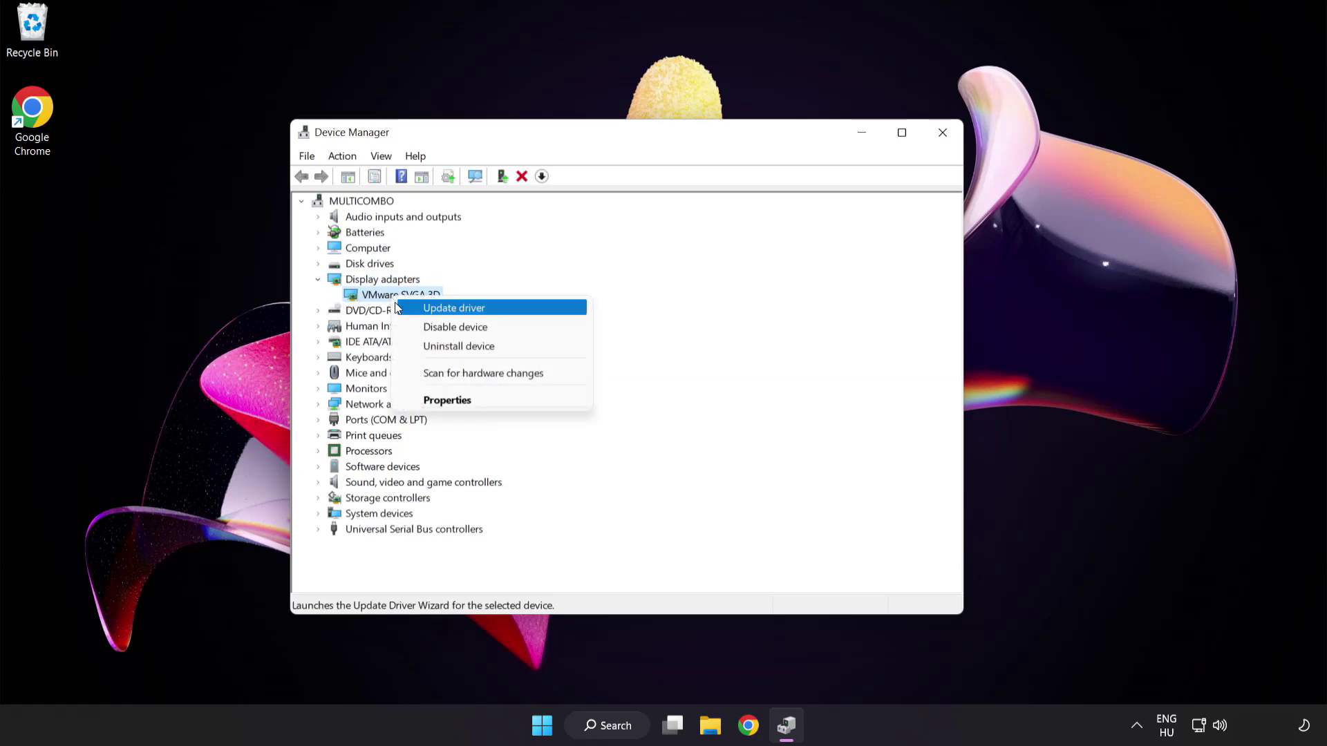
left_click(515, 311)
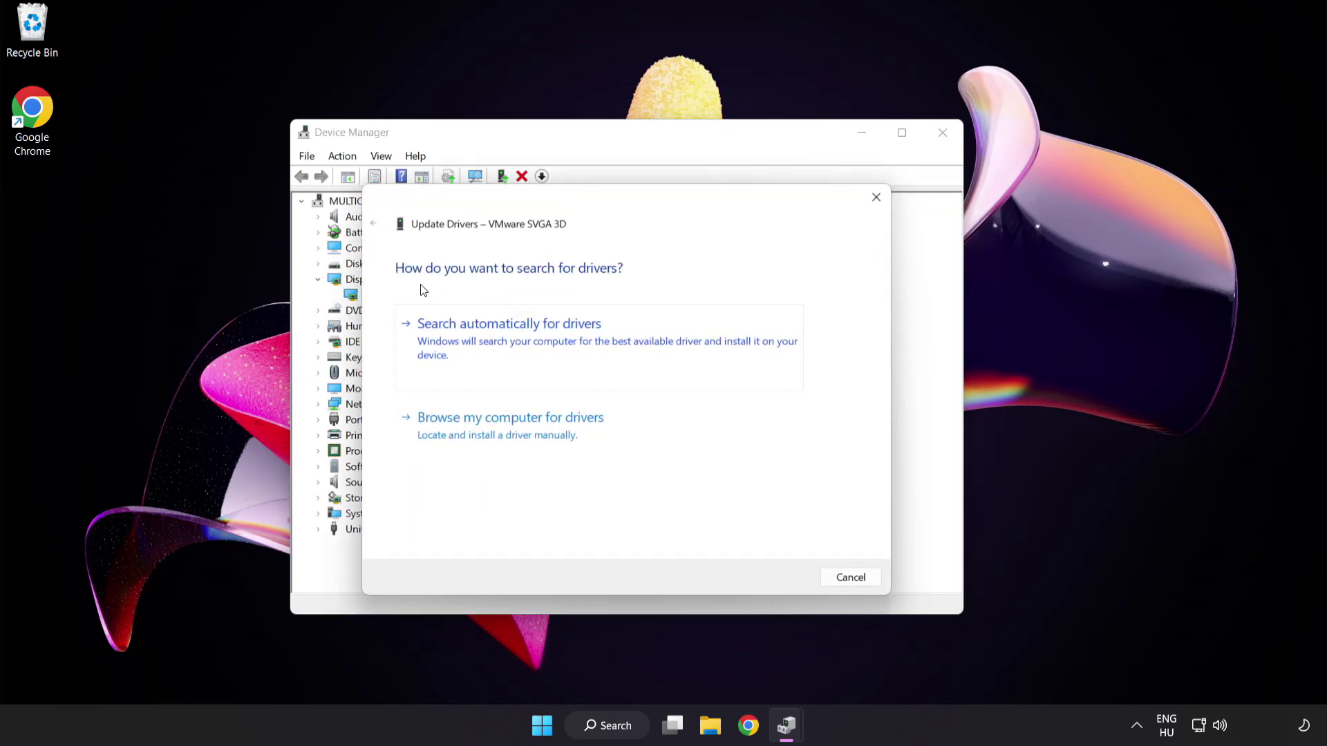
left_click(578, 340)
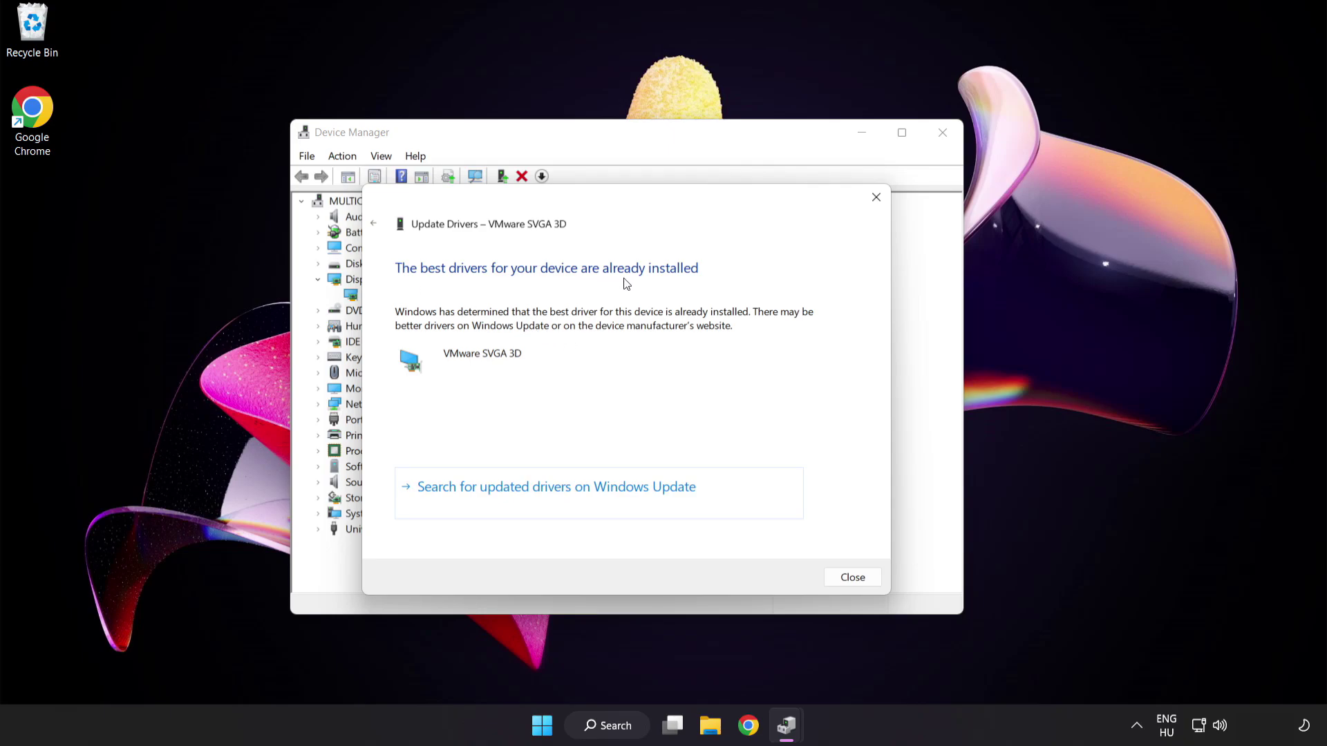
left_click(848, 579)
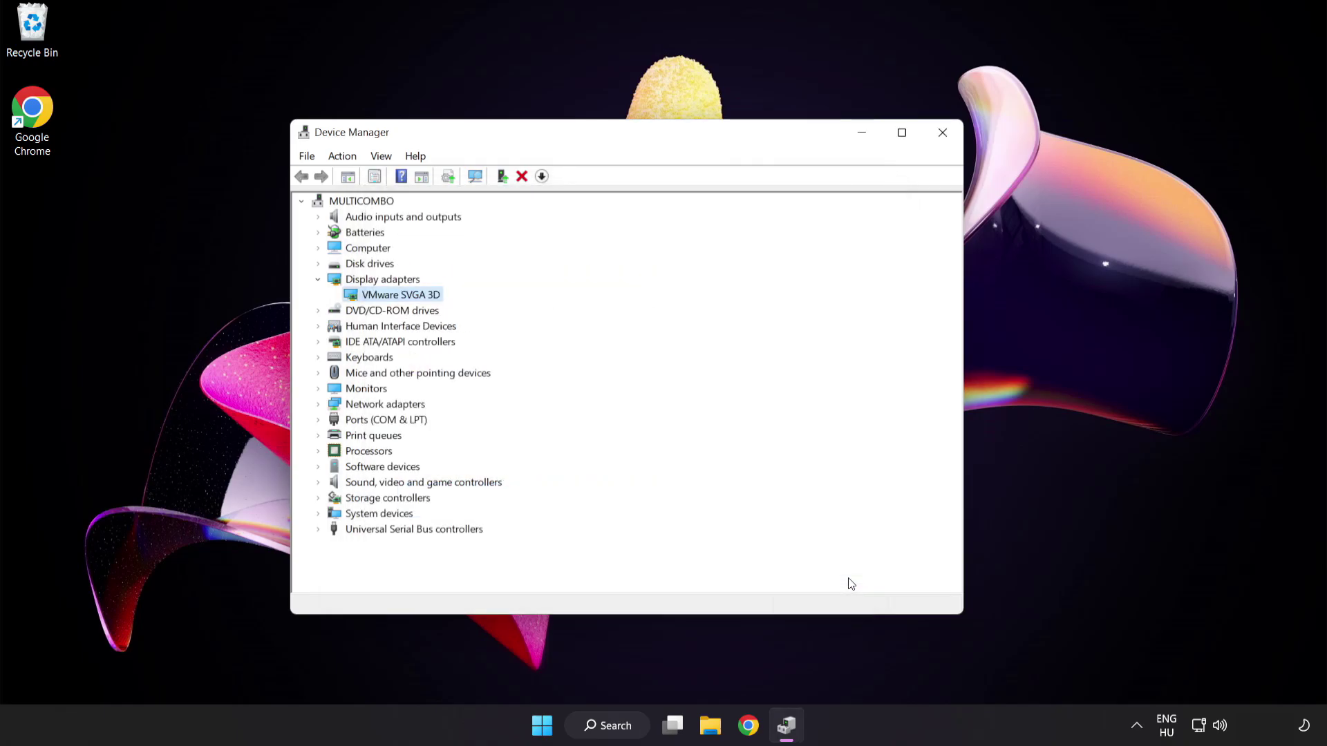
left_click(942, 133)
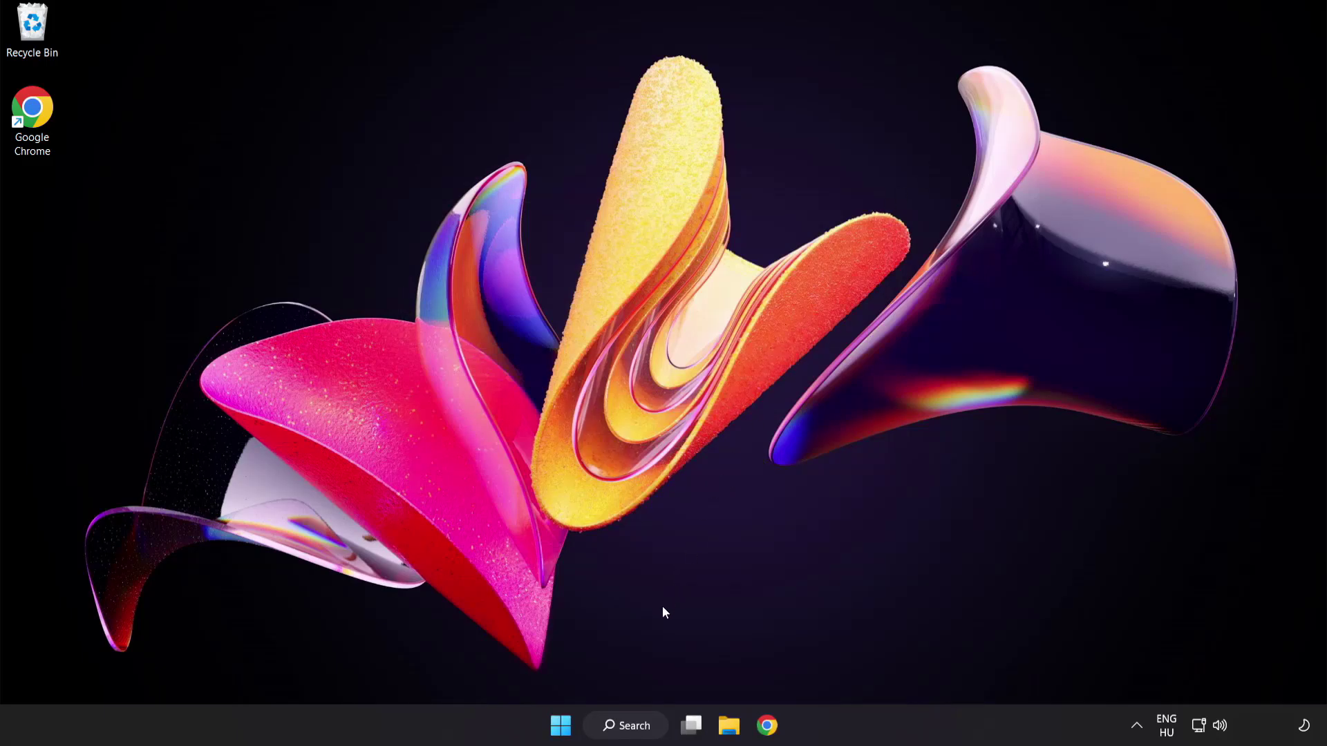
Search Windows for 'update' to bring up Windows Update settings.
left_click(642, 729)
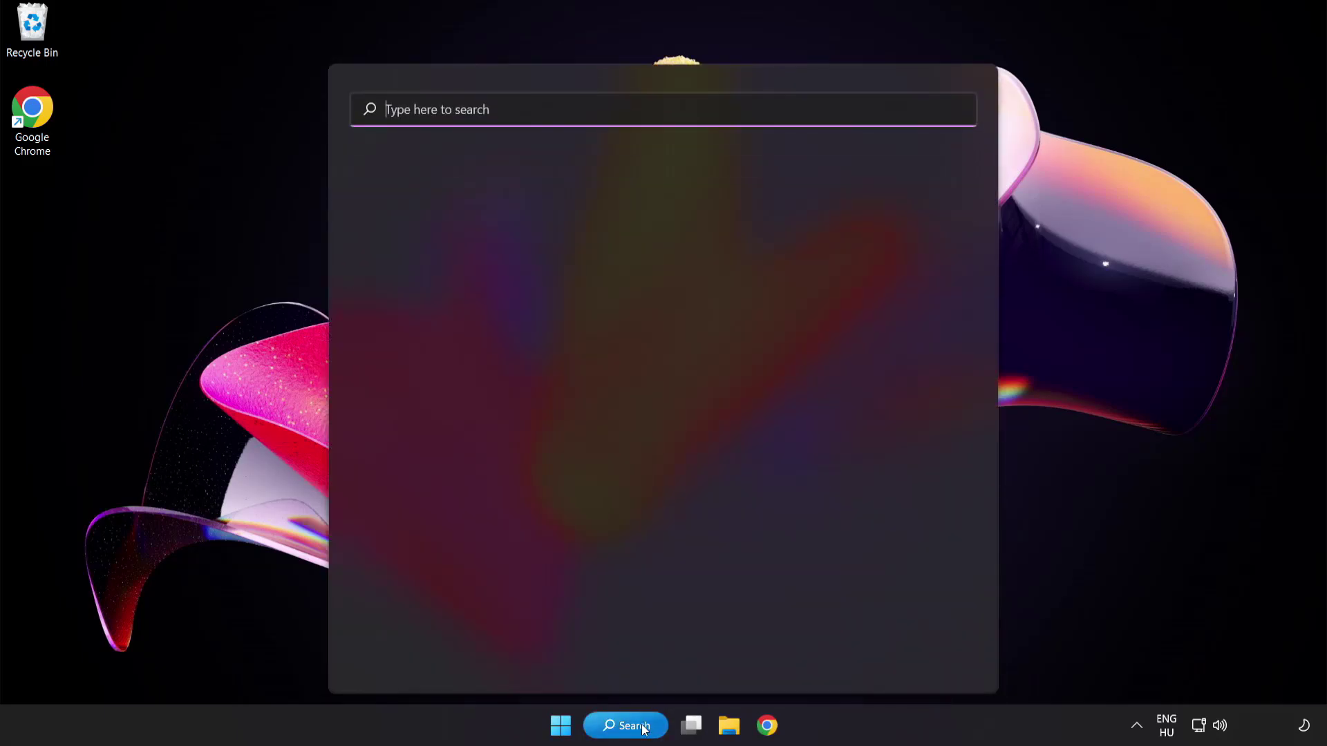
type("update")
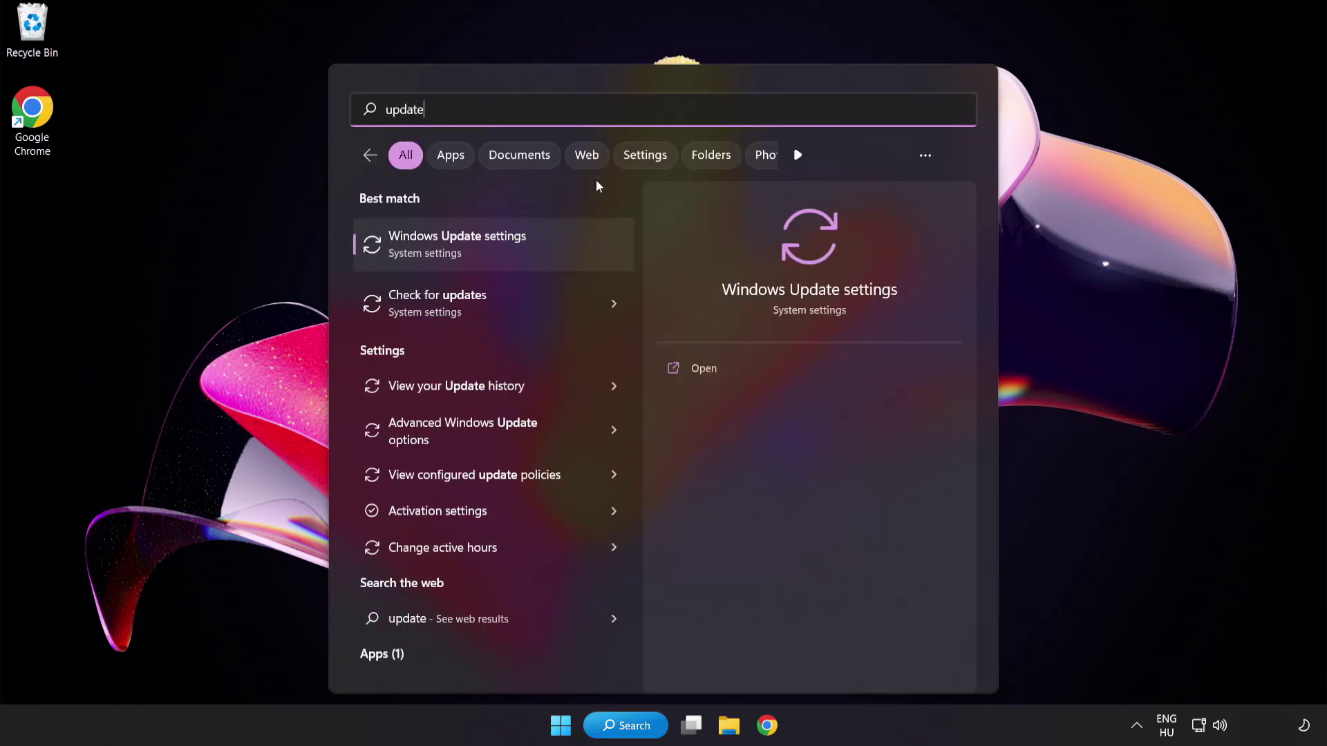
Run Check for updates in Windows Update, which reports up to date, then close Settings.
left_click(507, 251)
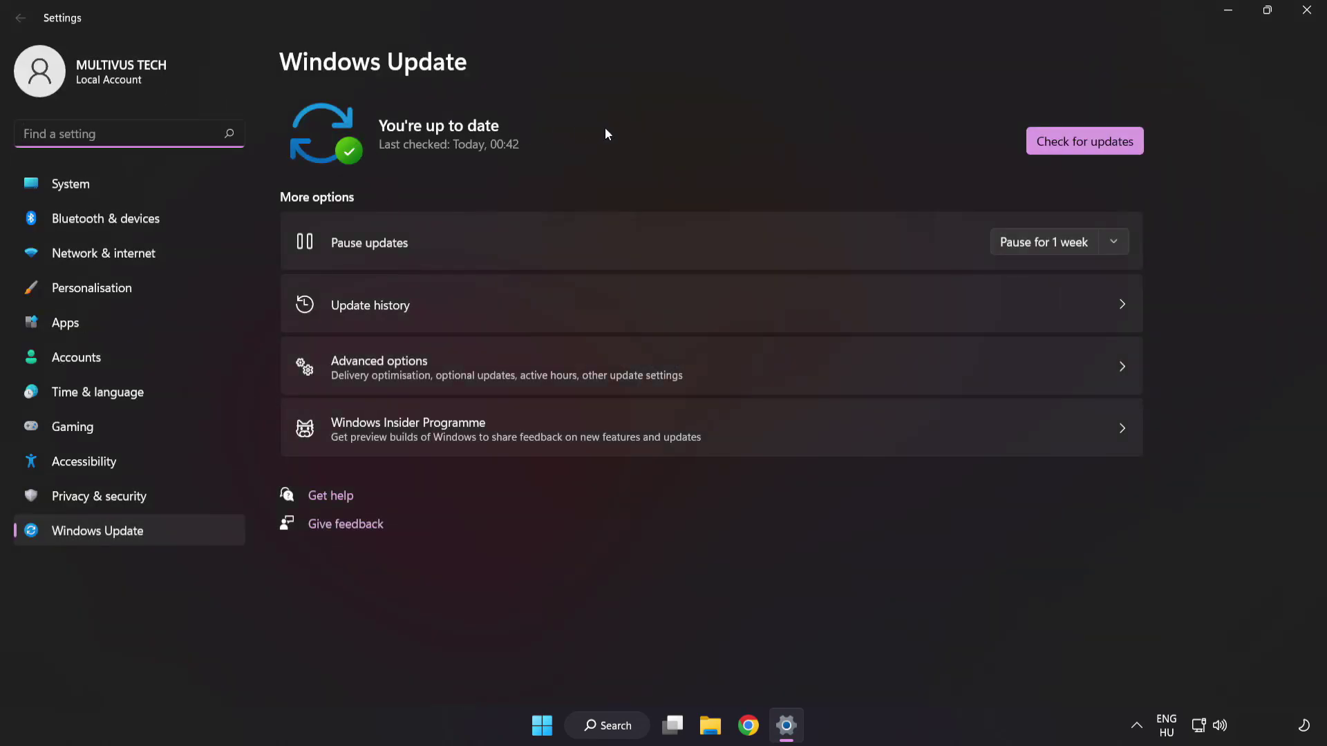
left_click(1080, 150)
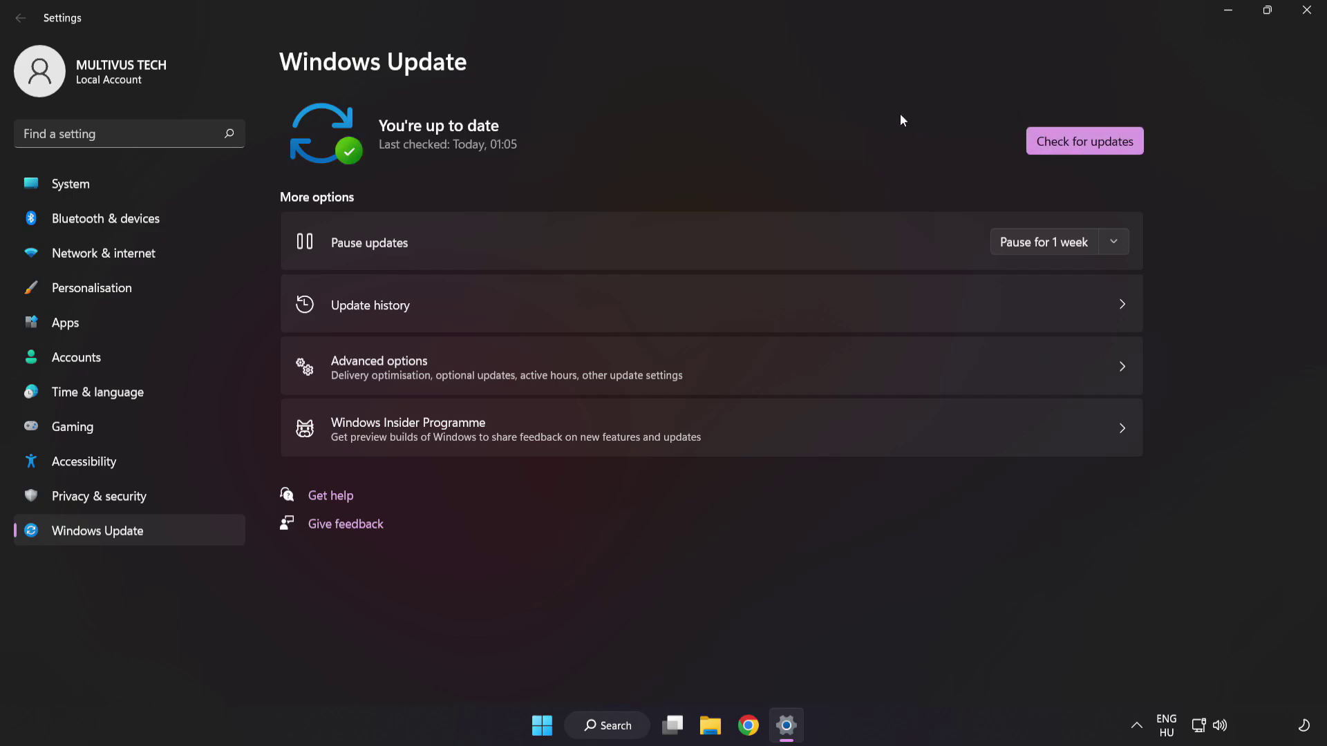
left_click(1305, 19)
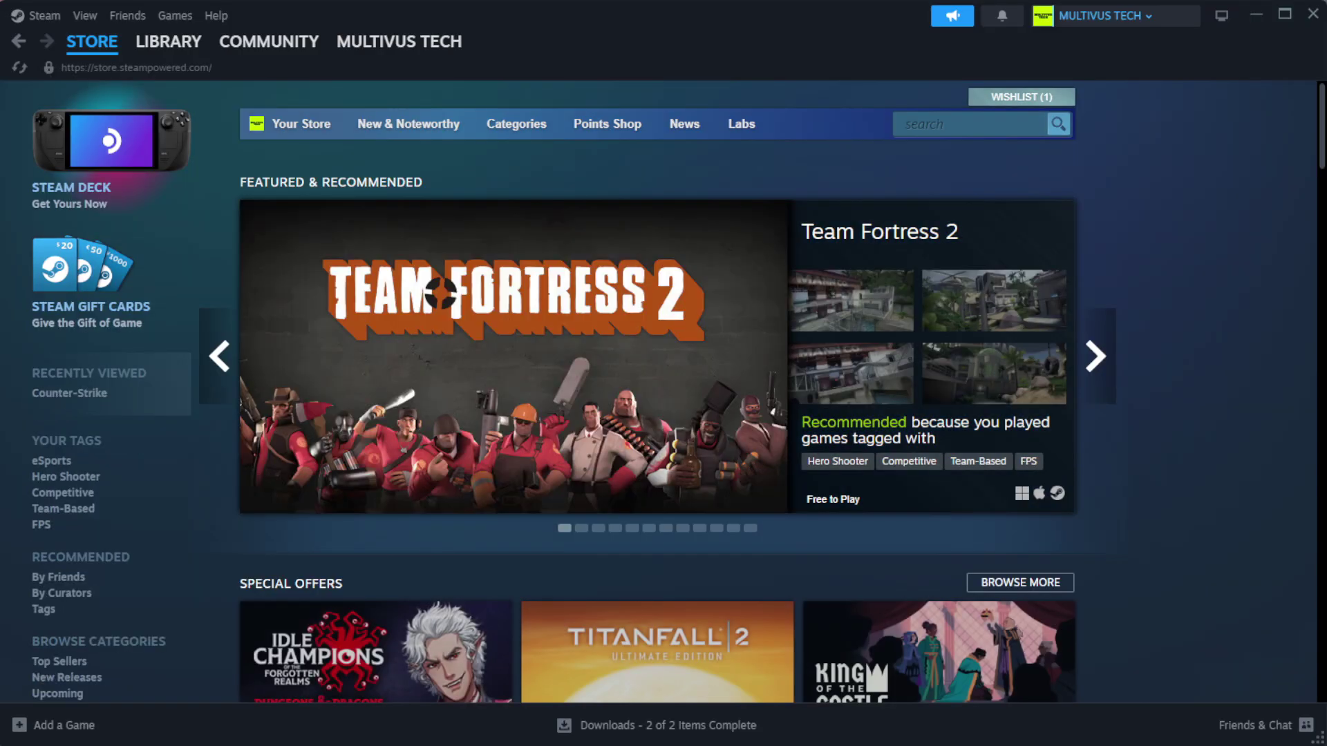
Switch Steam from the Store to the Library Home view.
mouse_move(189, 51)
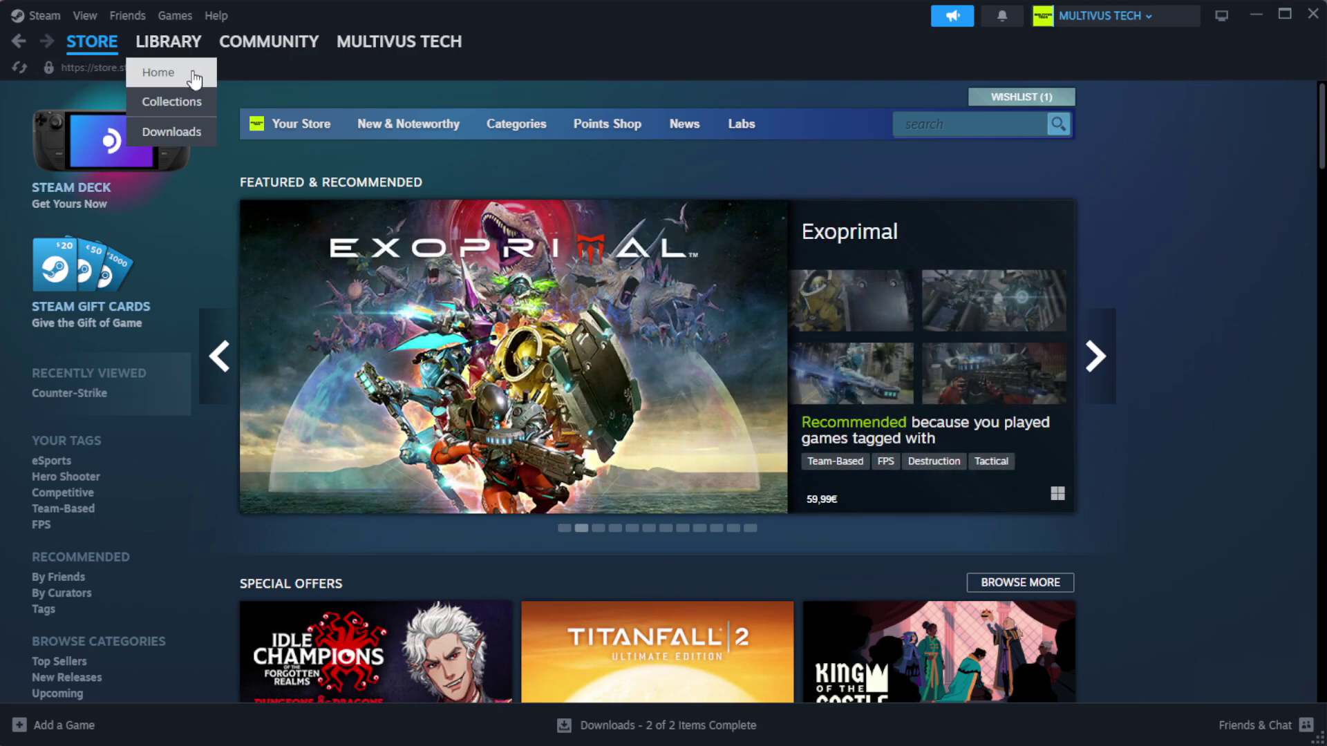
left_click(193, 76)
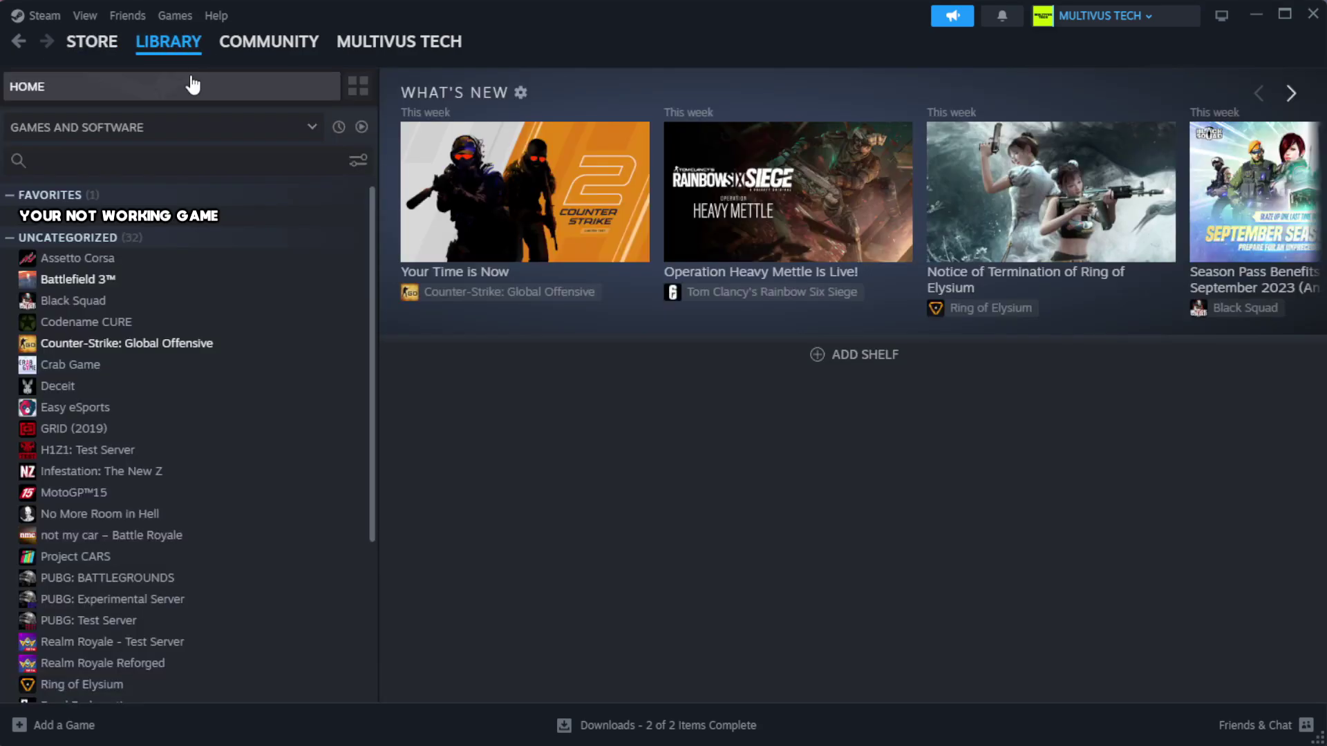
Verify YOUR NOT WORKING GAME's files via Properties > Installed Files, validating all 1039 files.
right_click(327, 219)
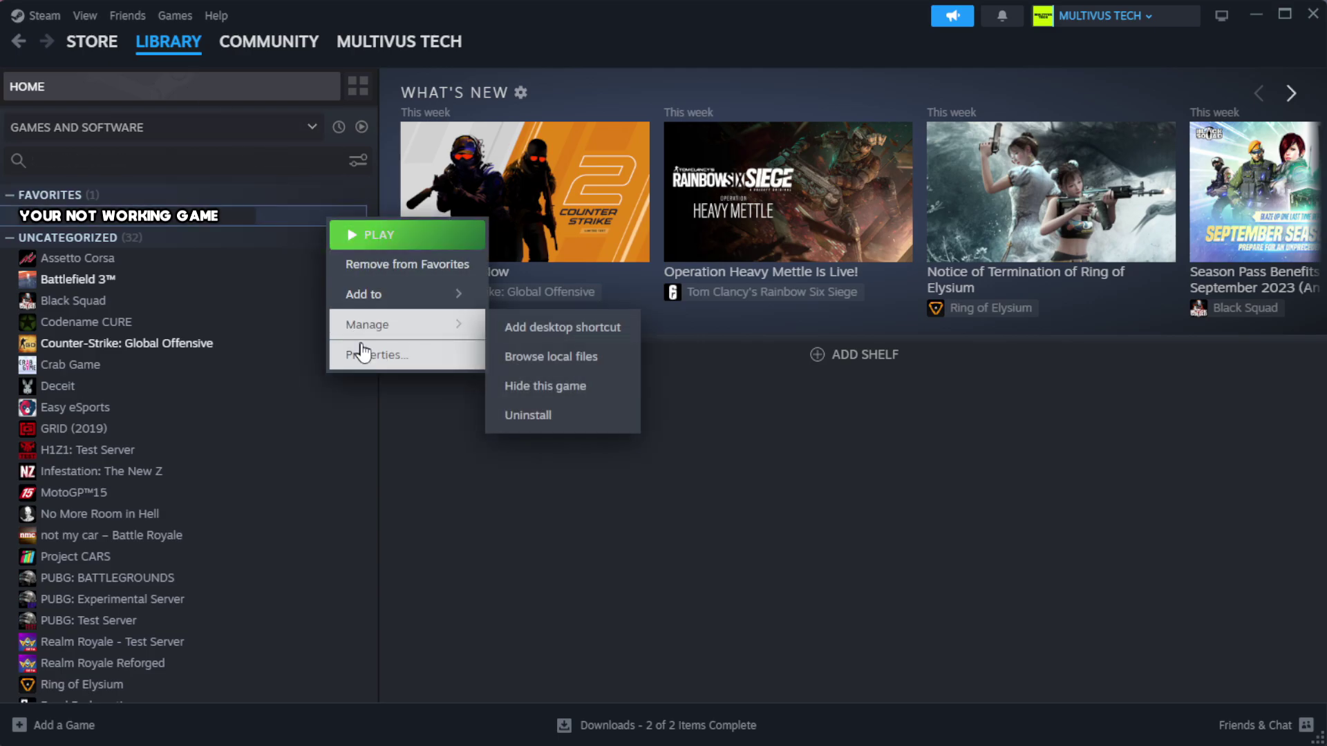
left_click(420, 365)
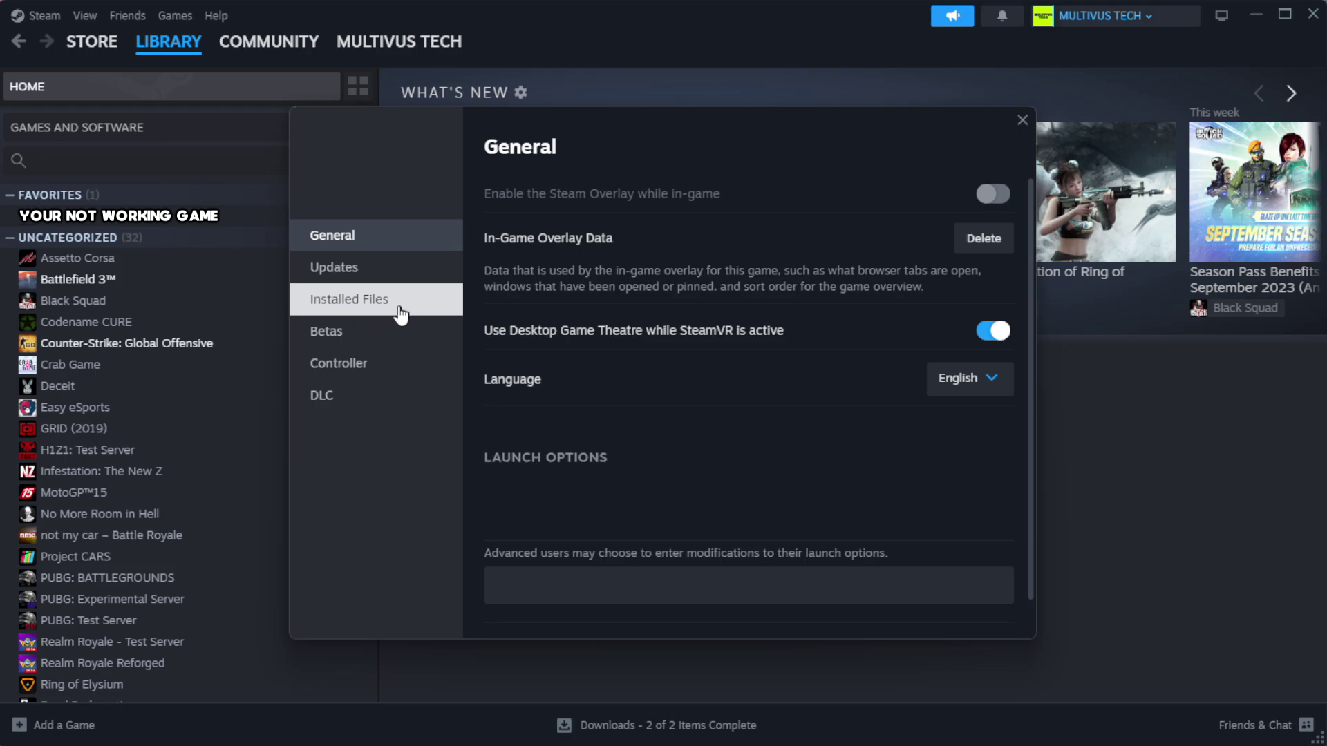
left_click(436, 315)
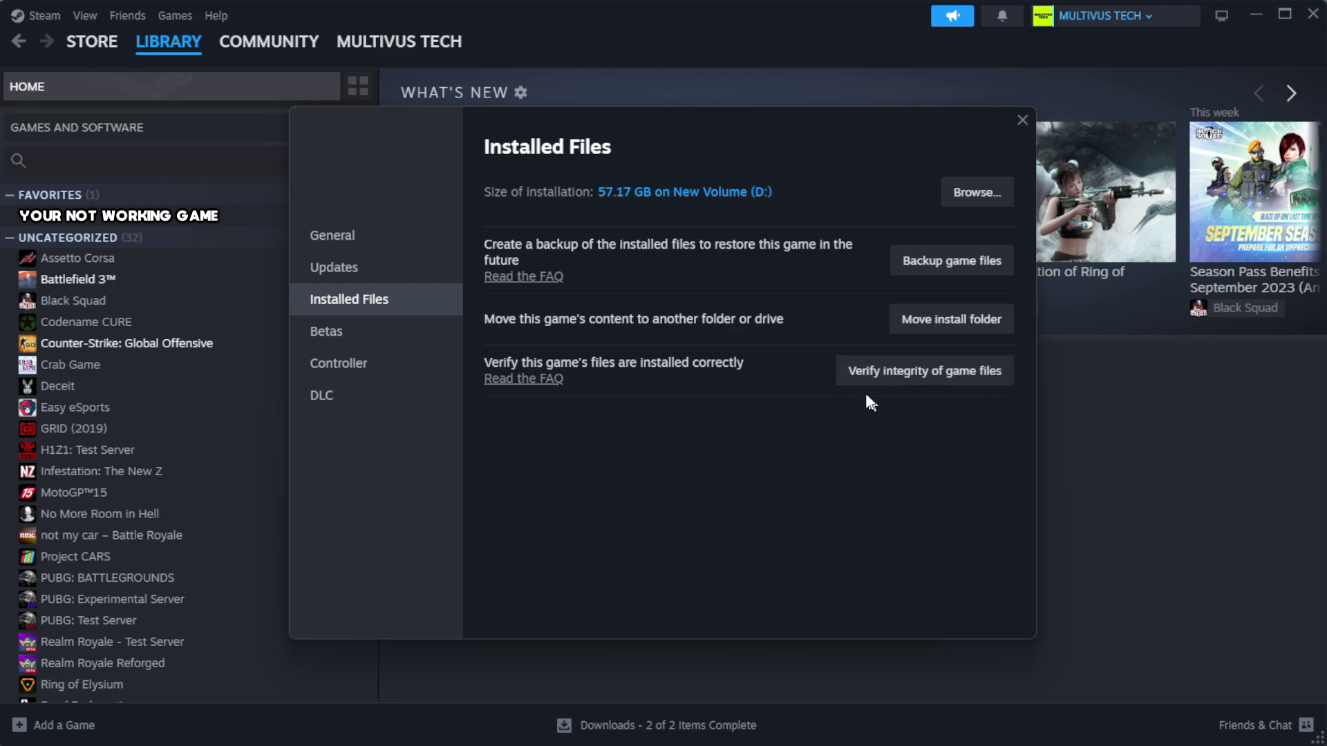
left_click(931, 380)
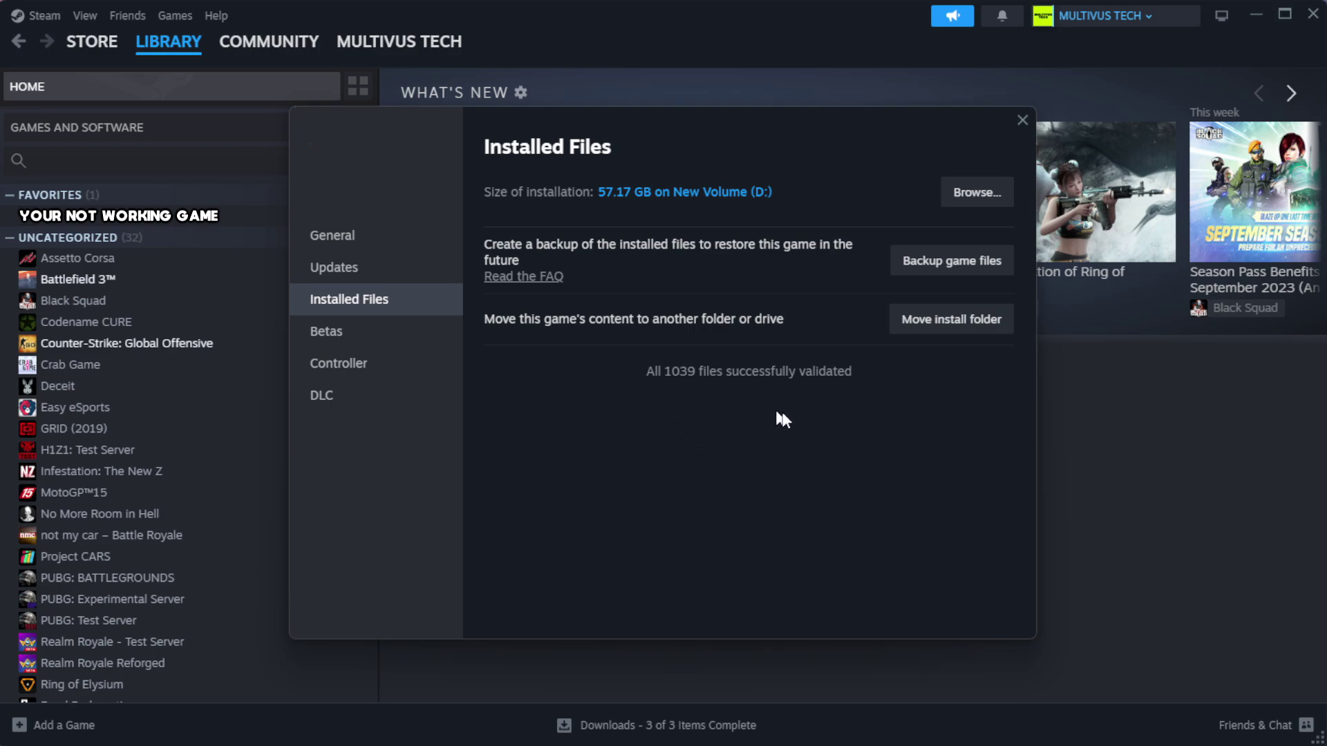
Browse the game's local files and open Properties of the YOUR NOT WORKING GAME shortcut.
left_click(975, 207)
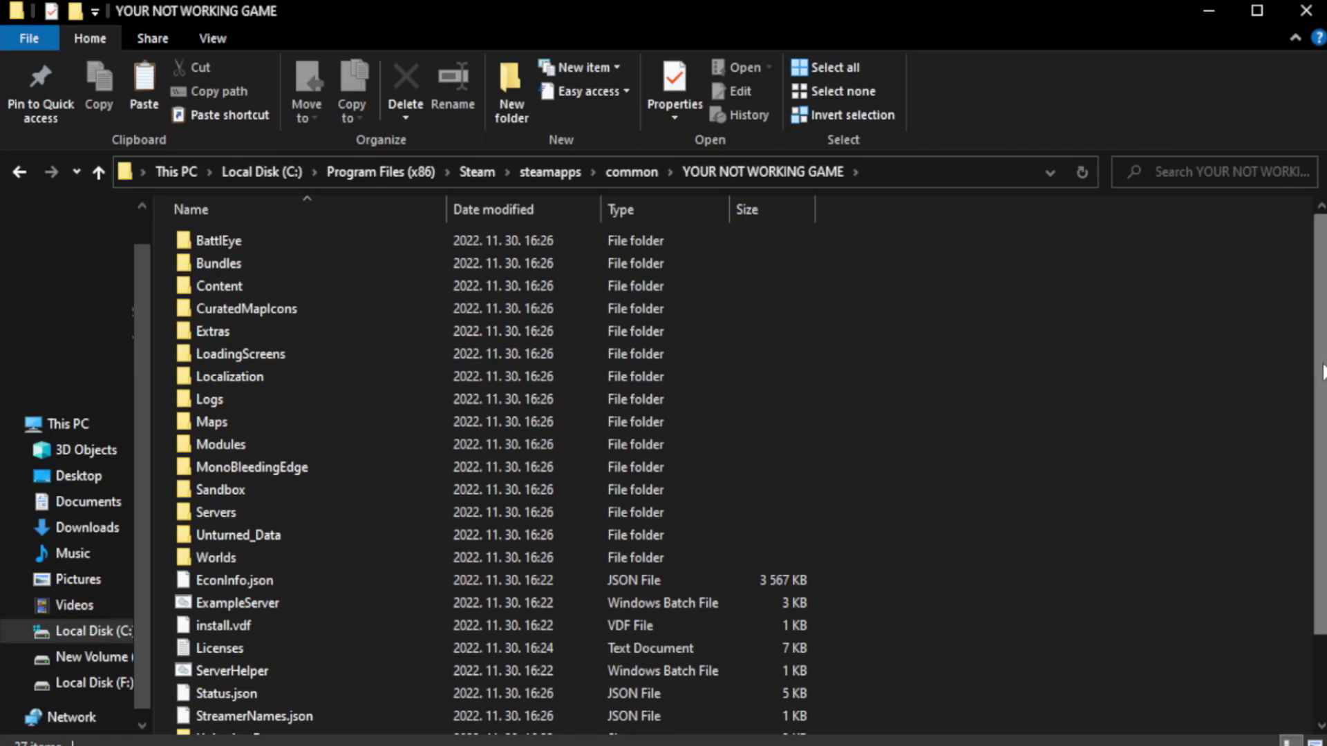
scroll(1323, 491, "down", 2)
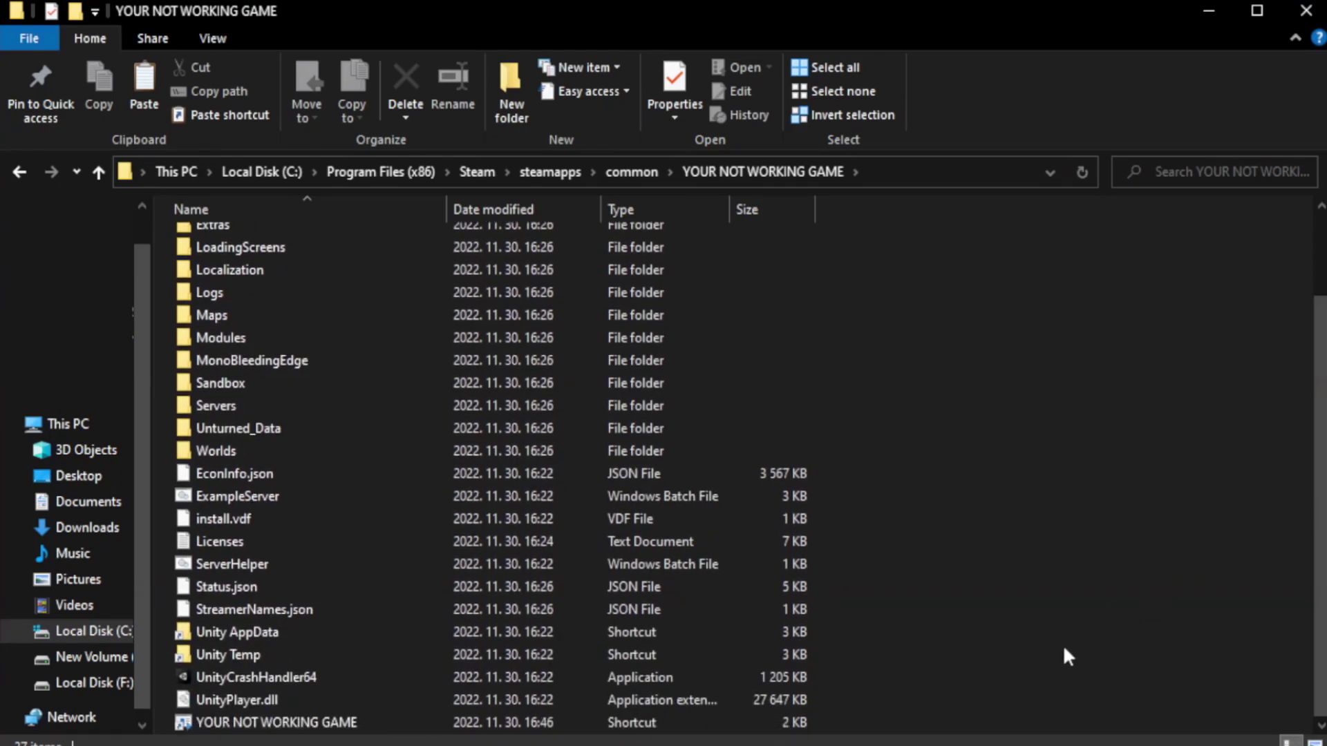
left_click(517, 724)
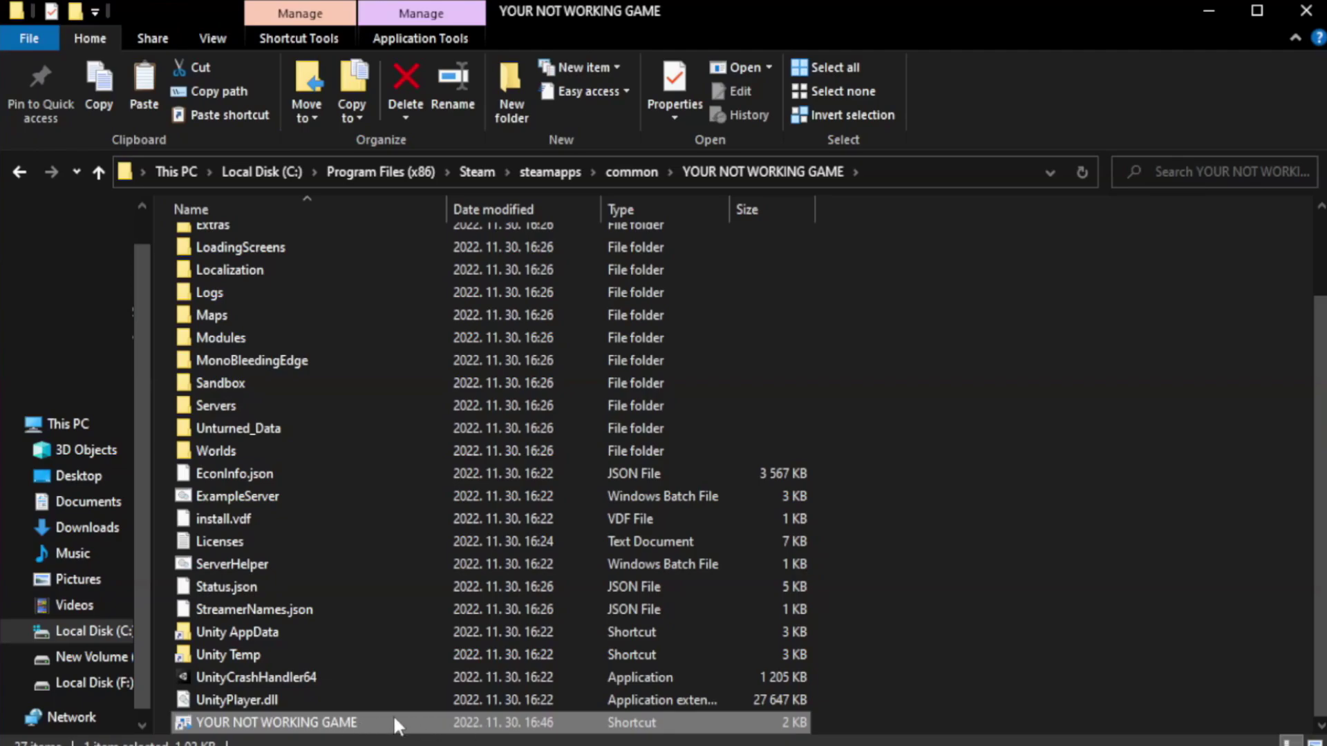
right_click(442, 724)
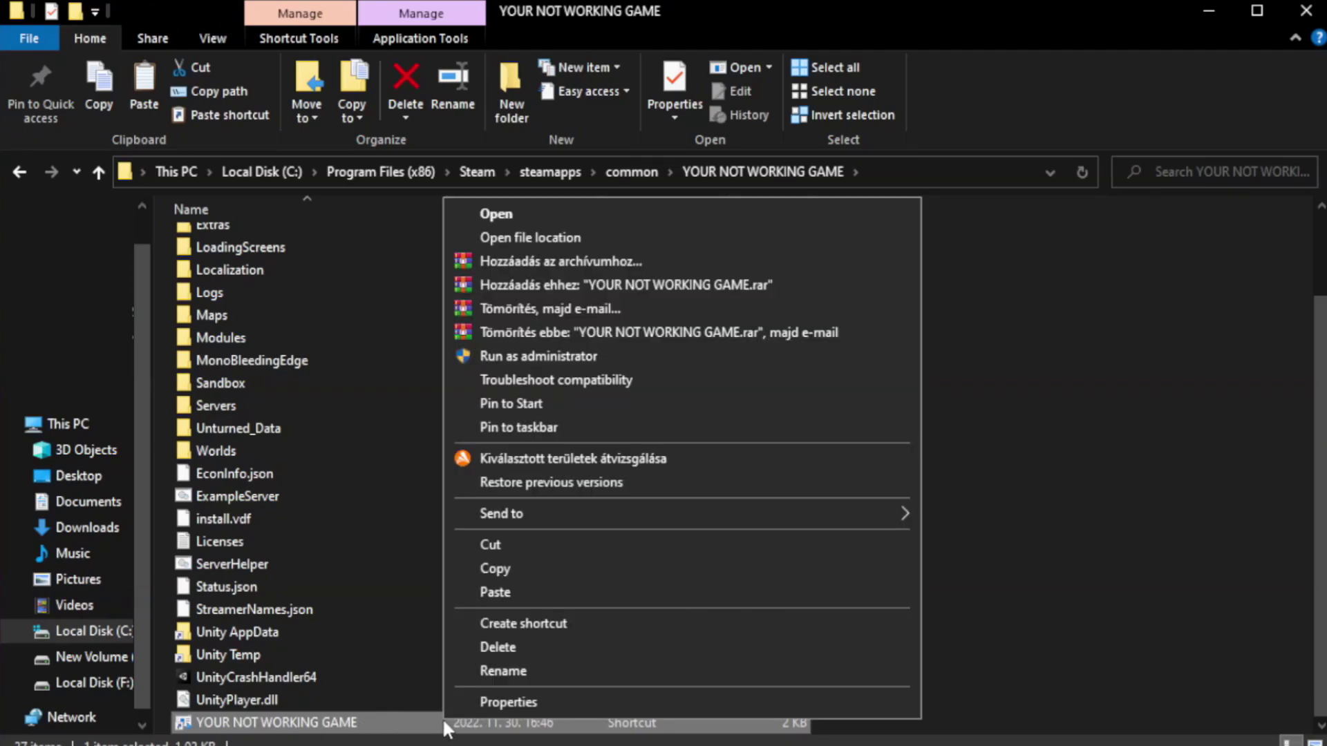
left_click(676, 699)
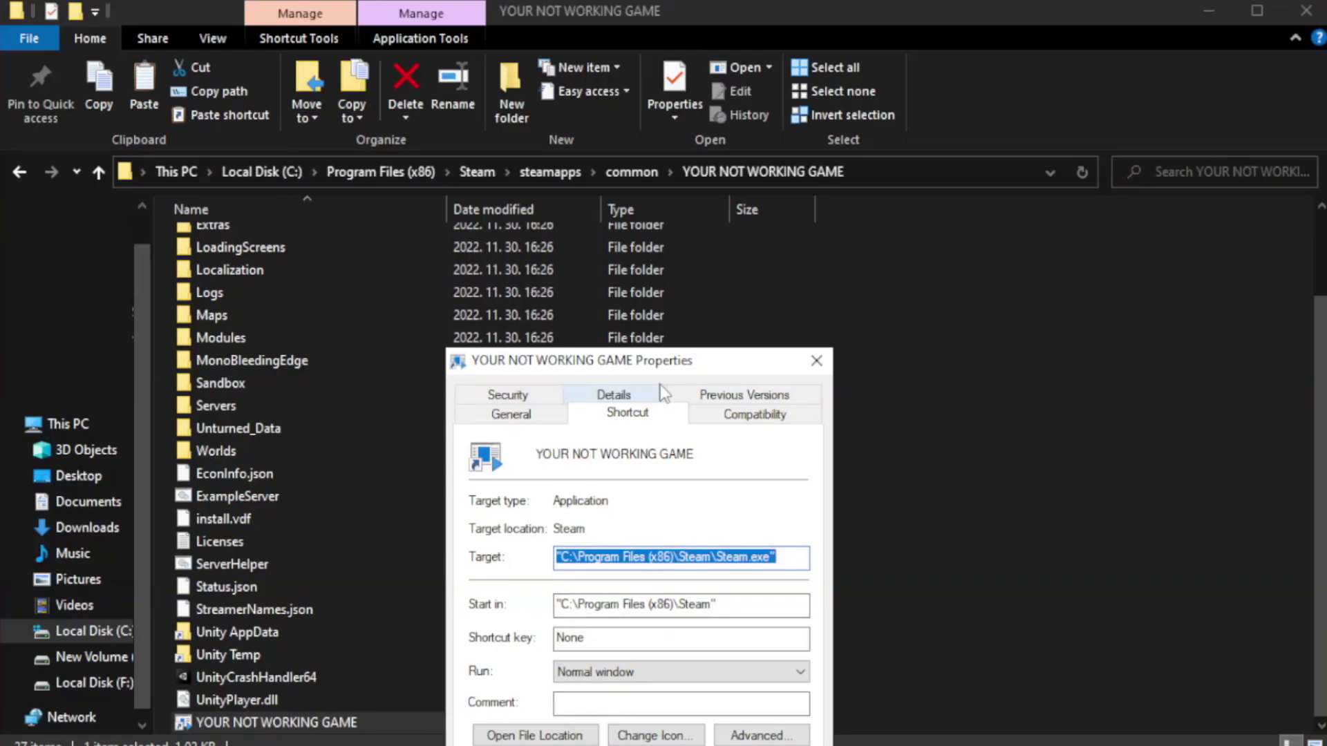
left_click_drag(668, 368, 666, 135)
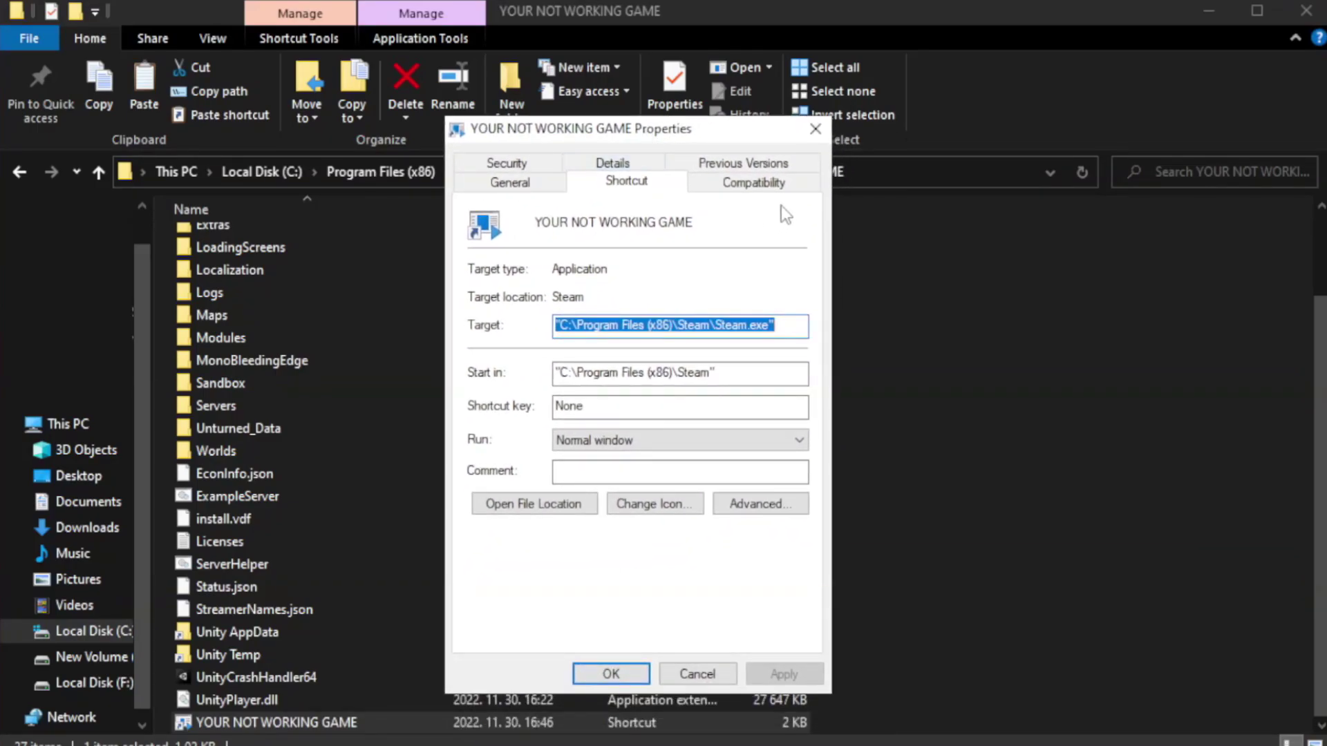
Give the game shortcut Windows 8 compatibility mode and Run as administrator, then apply.
left_click(746, 186)
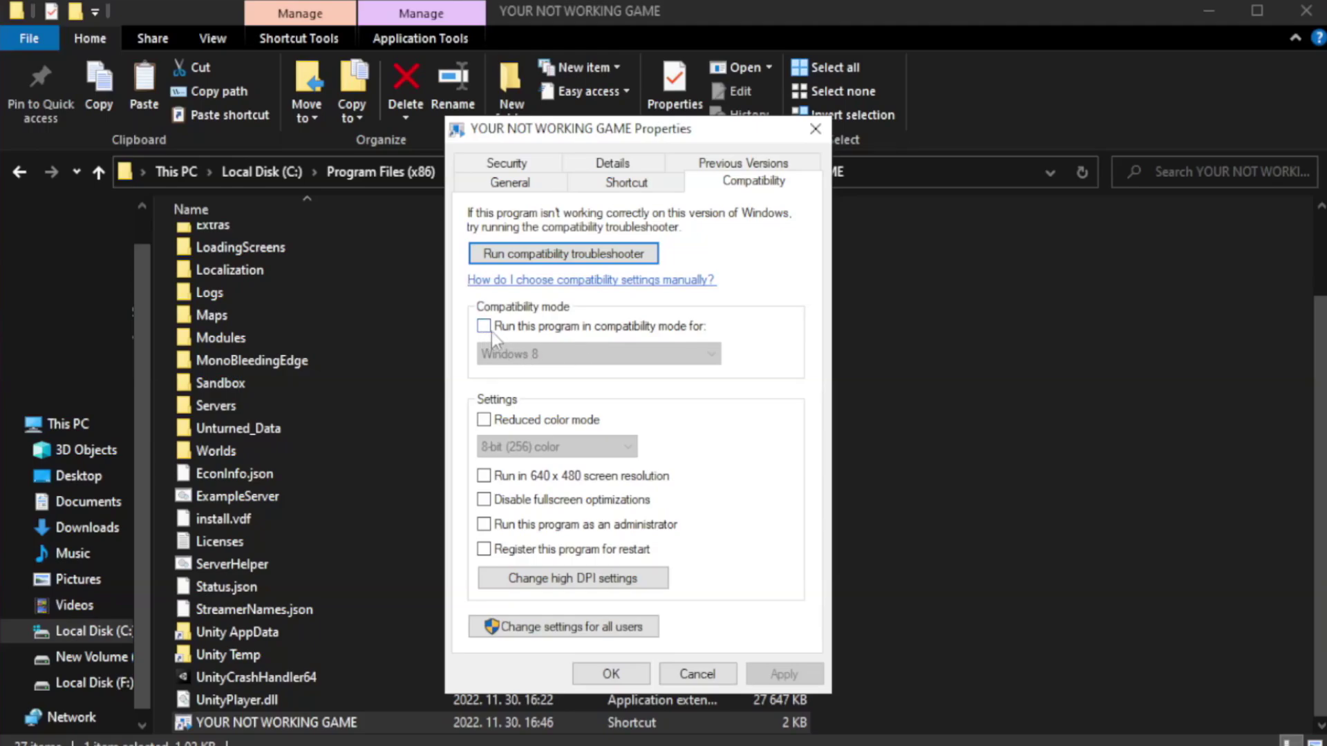
left_click(526, 329)
left_click(561, 349)
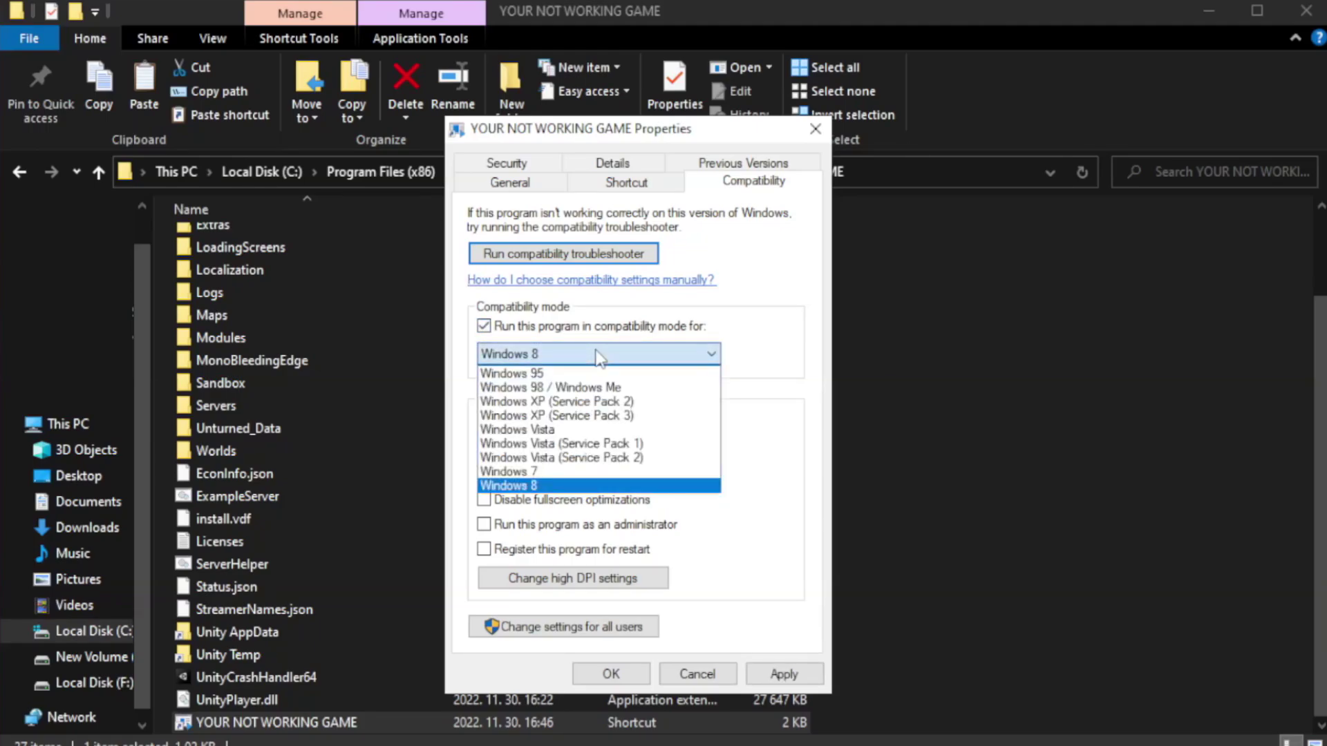
left_click(562, 486)
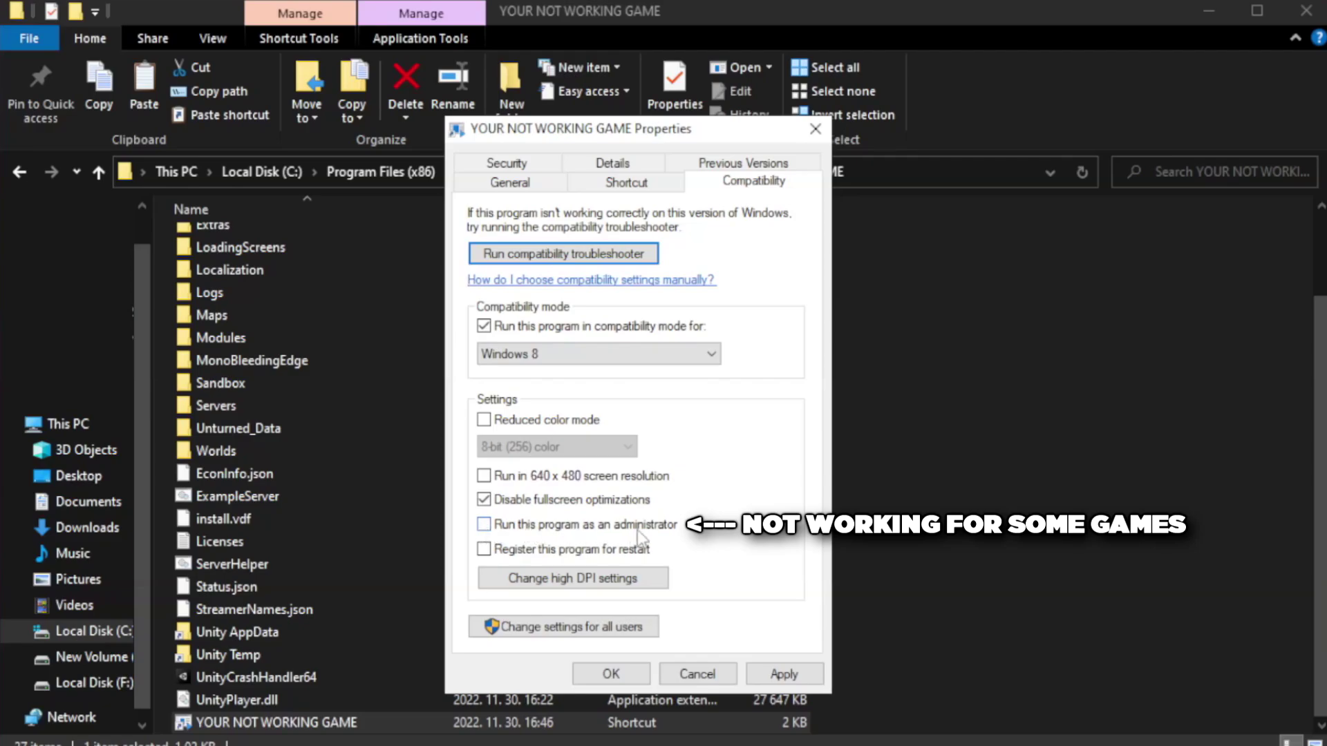
left_click(520, 535)
left_click(785, 677)
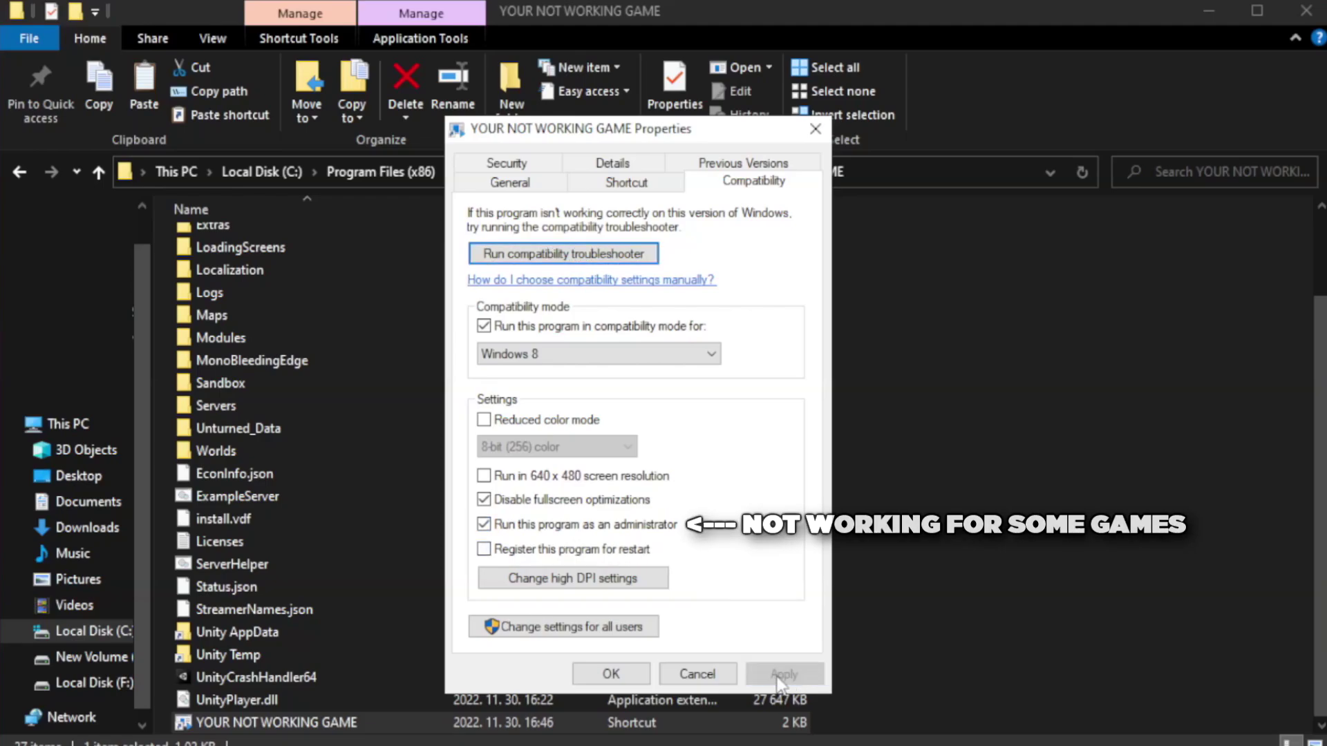
left_click(609, 676)
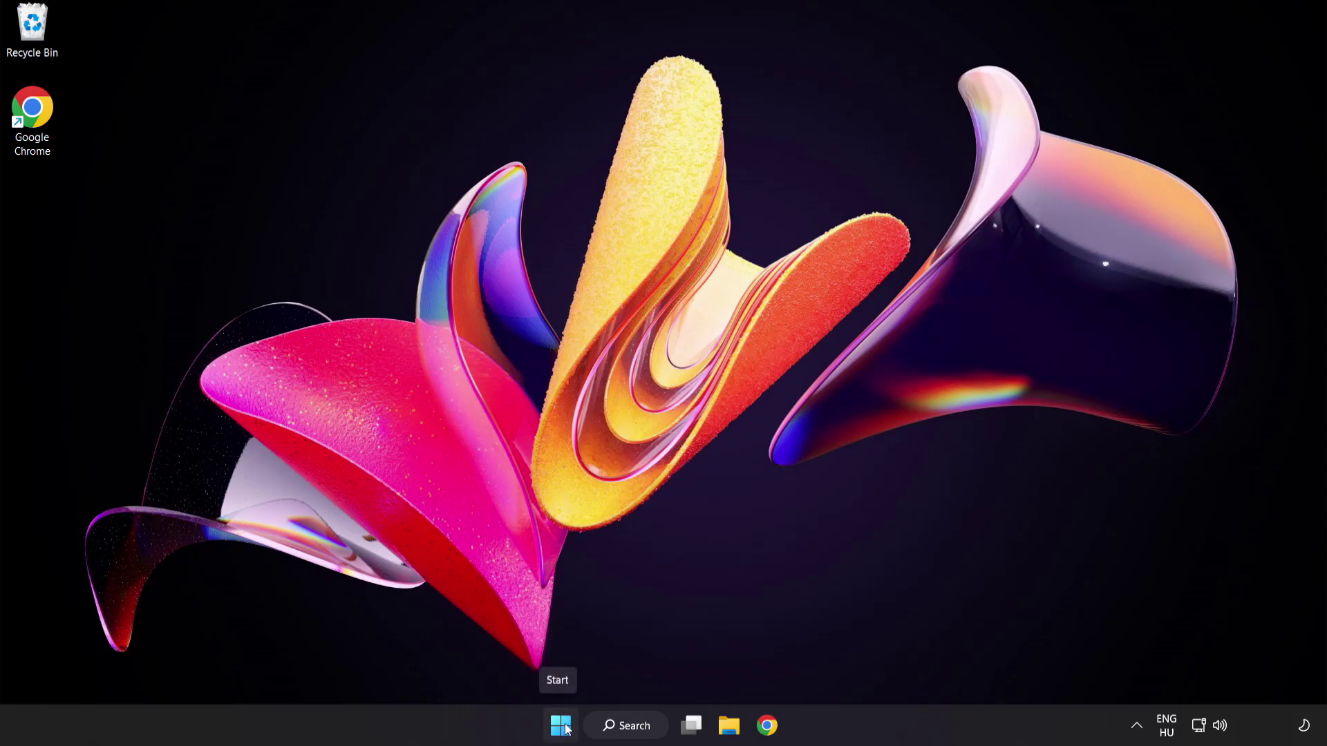
Open Task Manager from the Start right-click menu and view the Startup apps.
right_click(565, 729)
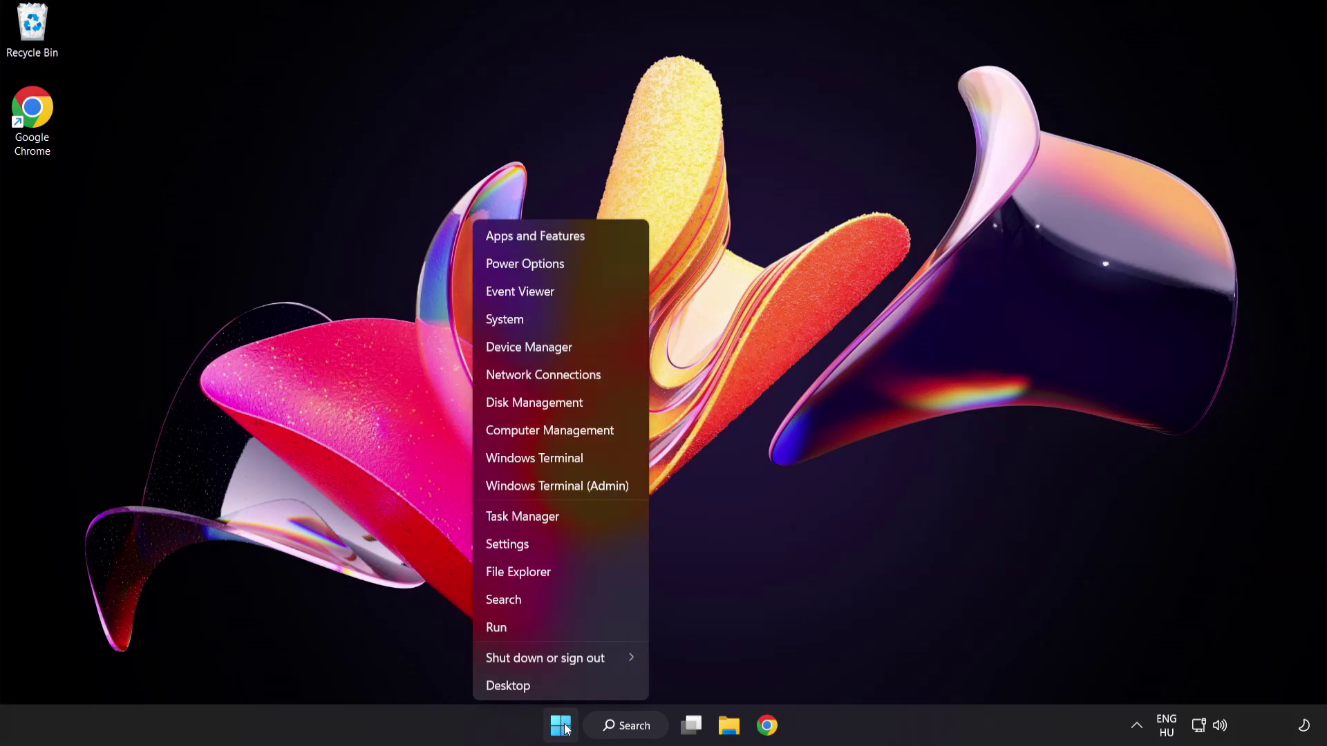
left_click(573, 518)
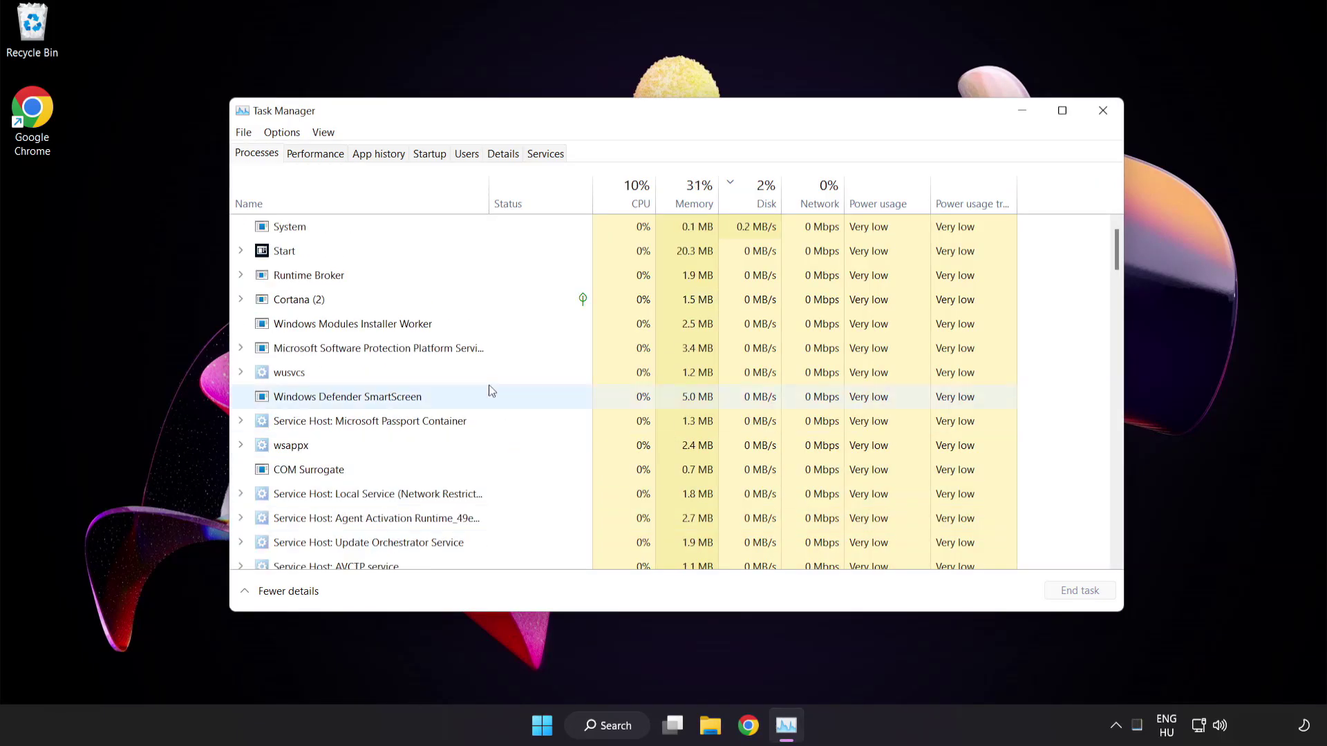
left_click(430, 154)
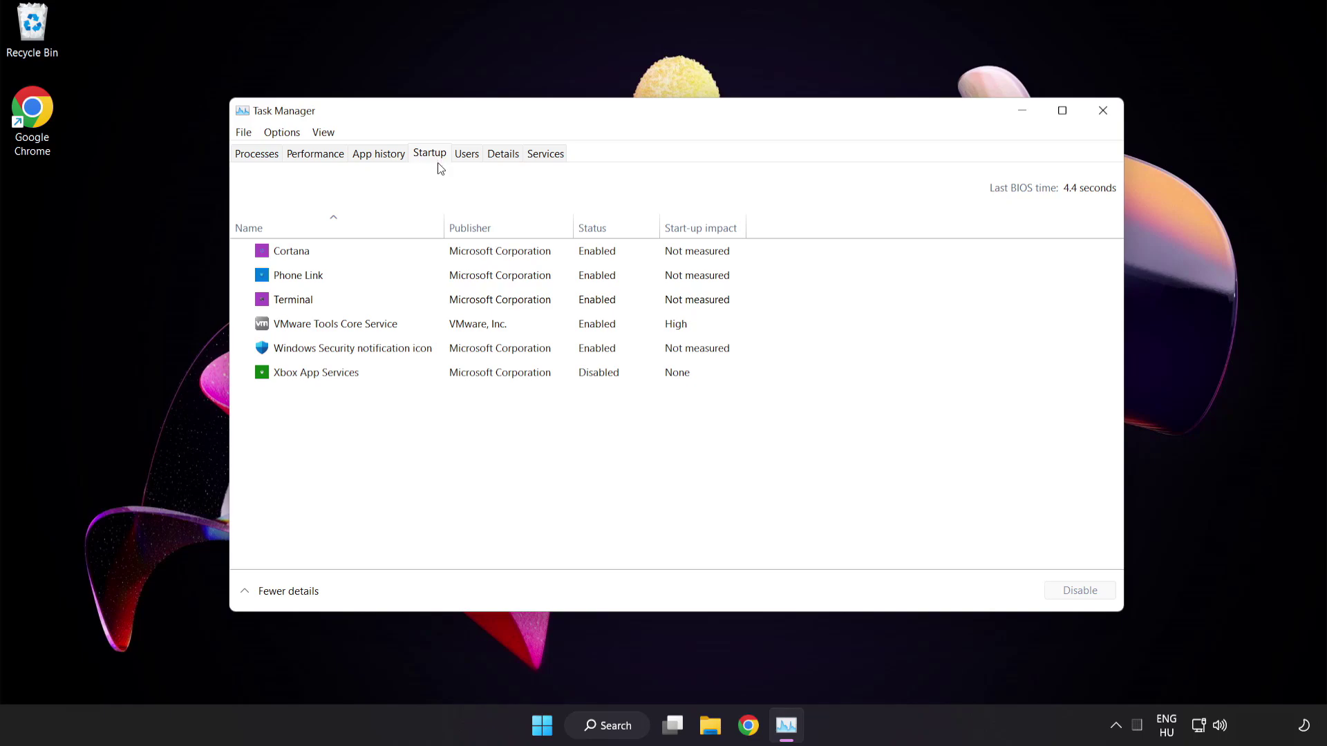
Disable Cortana, Phone Link, Terminal and Windows Security notification icon at startup.
left_click(440, 258)
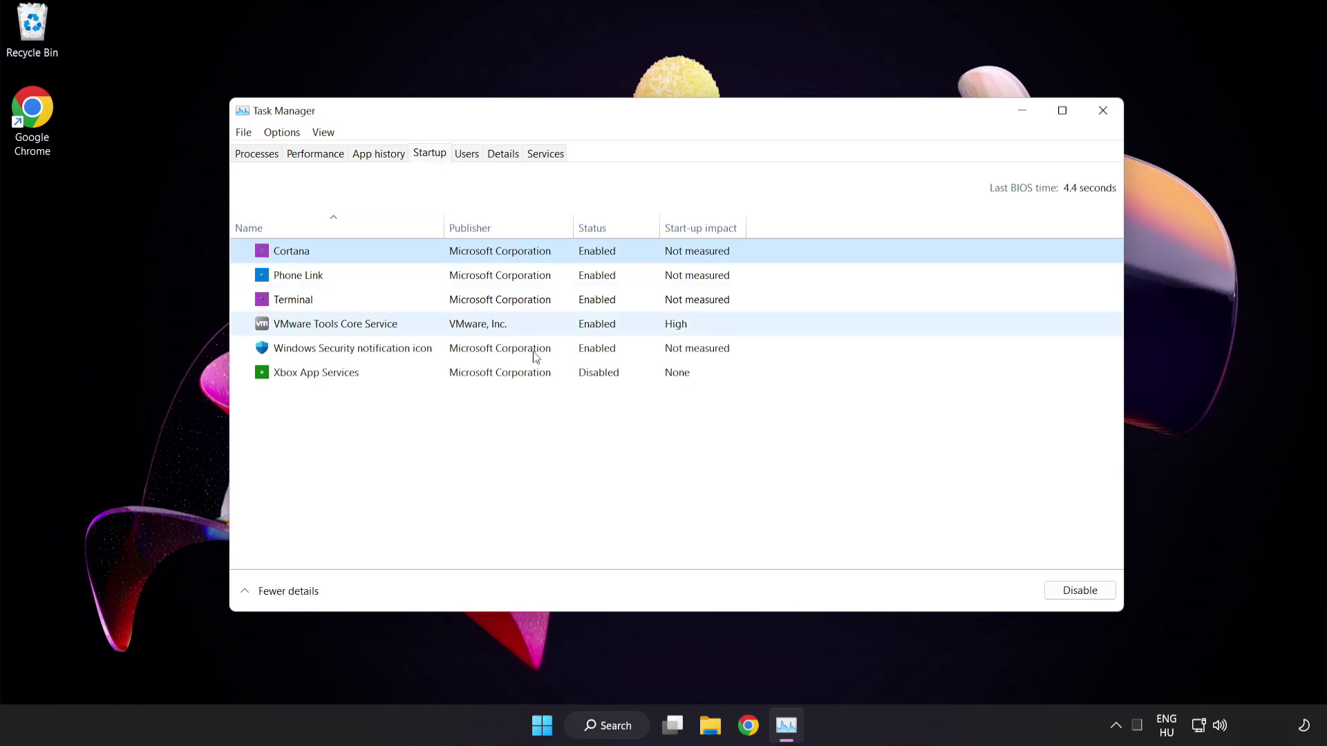
left_click(1088, 597)
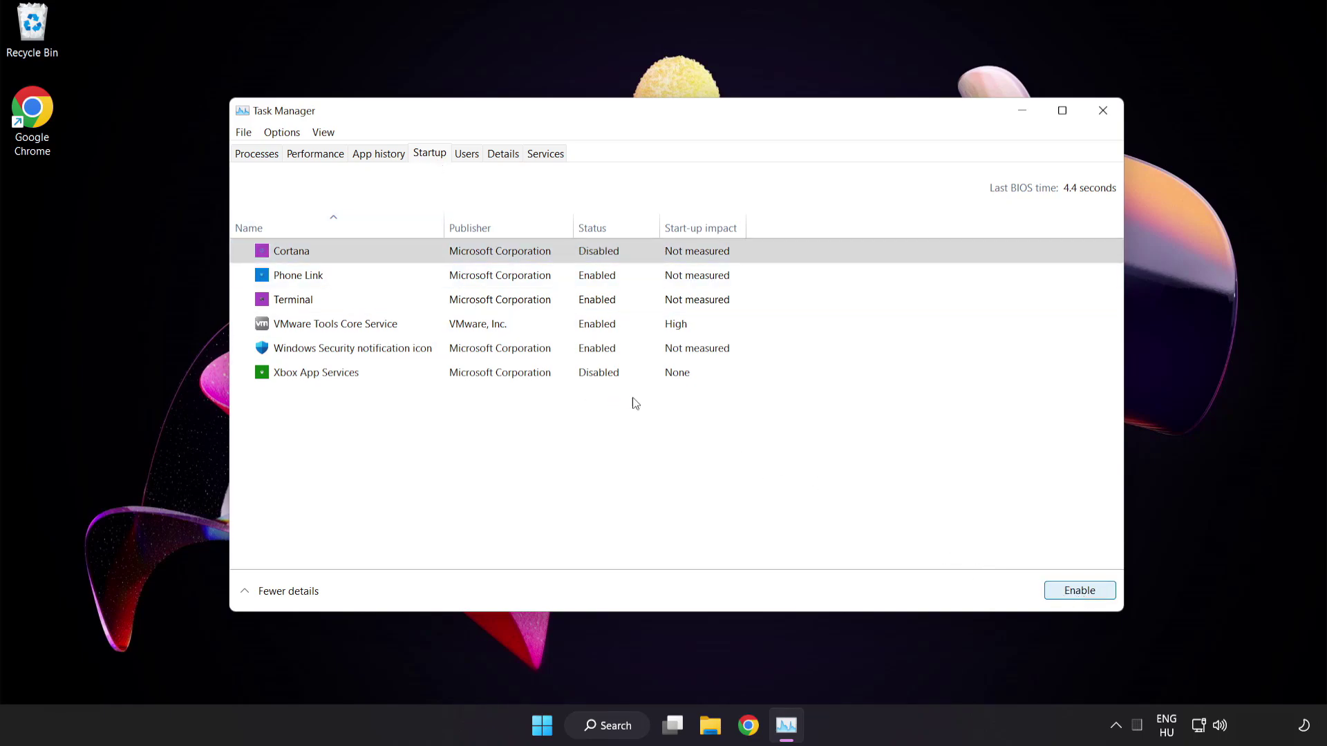
left_click(409, 273)
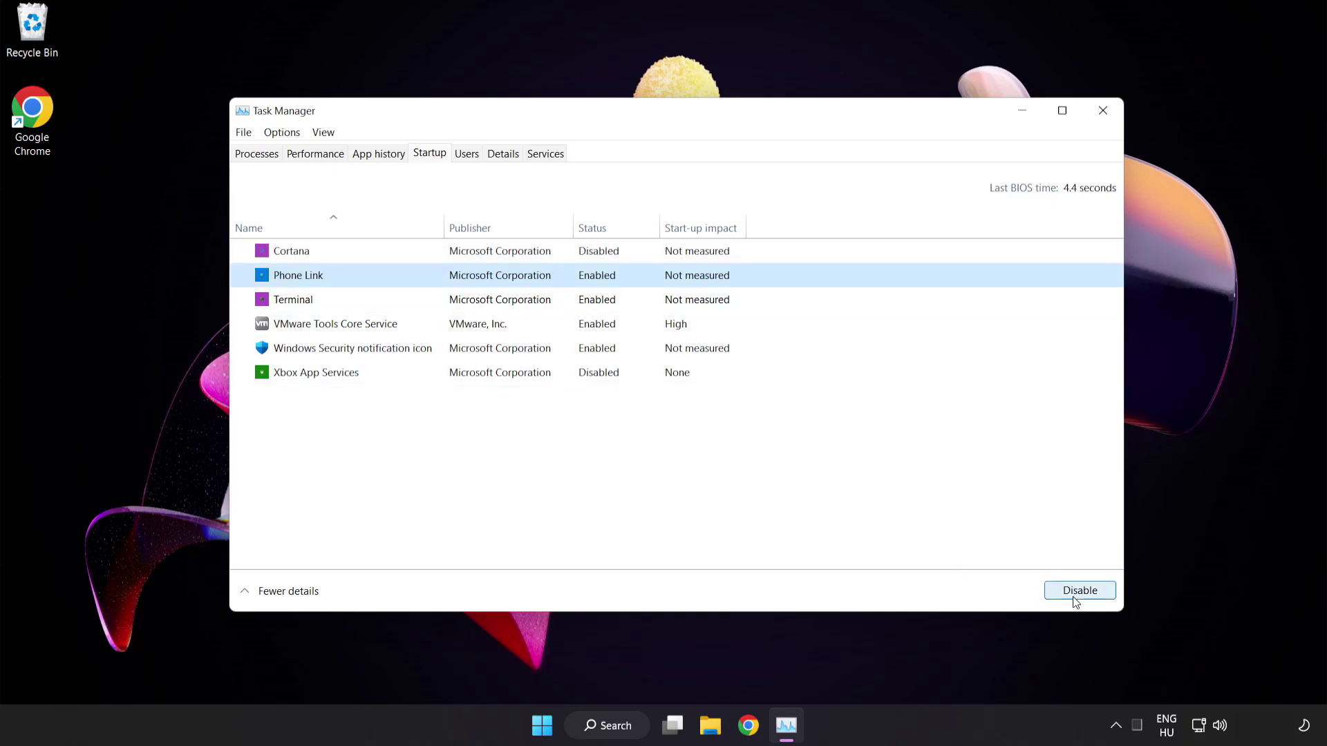
left_click(1075, 591)
left_click(420, 300)
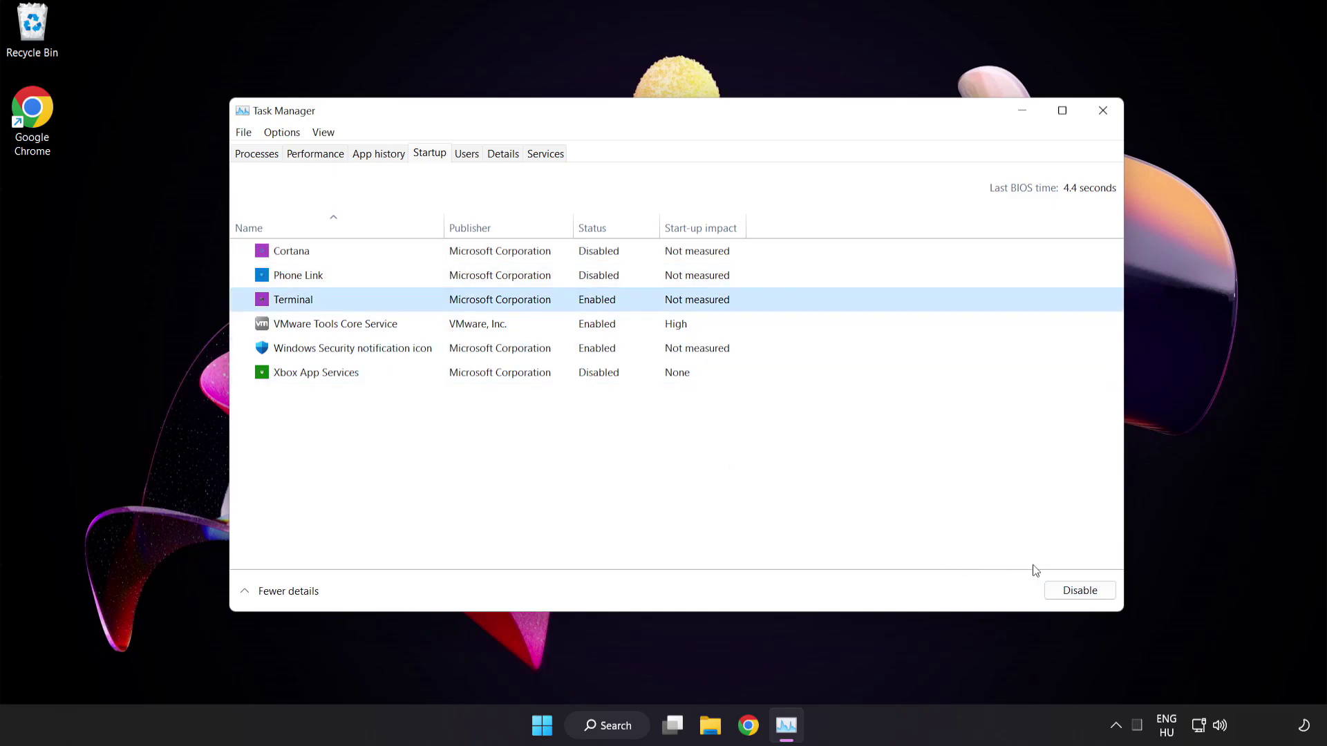
left_click(1075, 591)
left_click(453, 349)
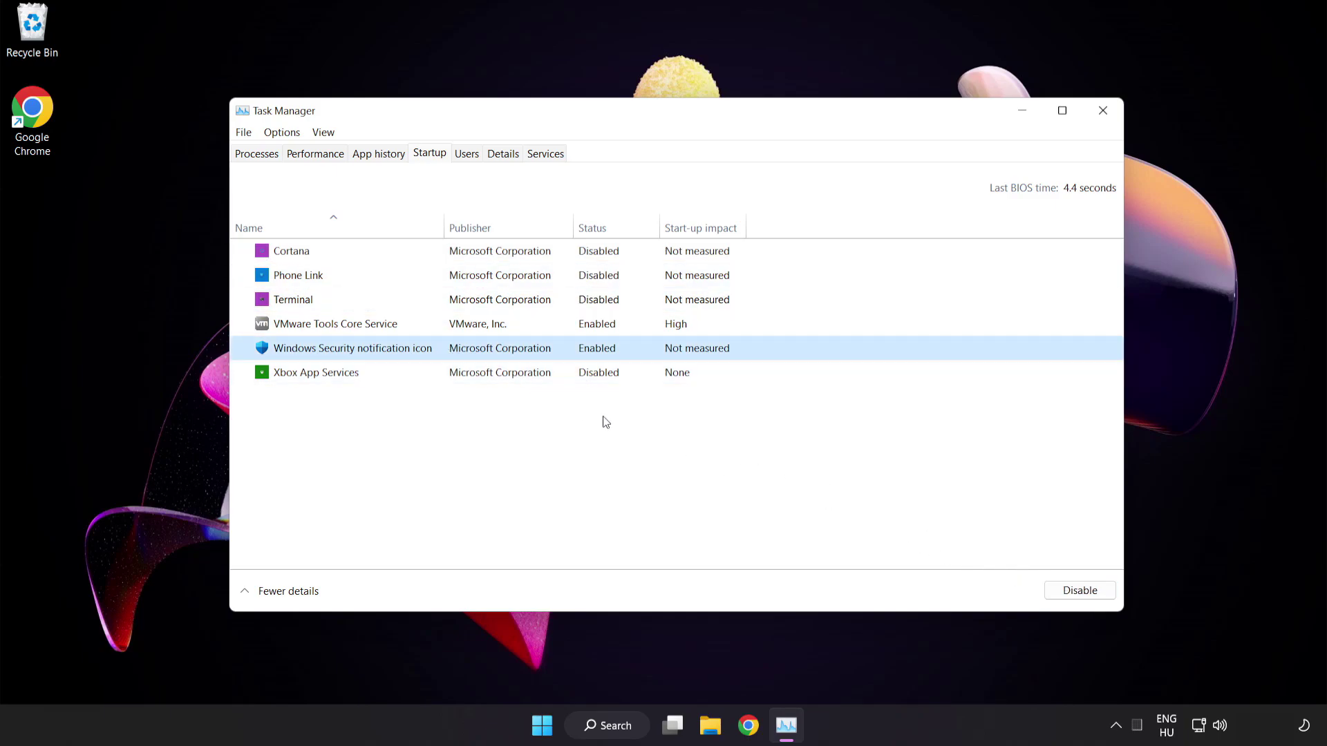
left_click(1070, 591)
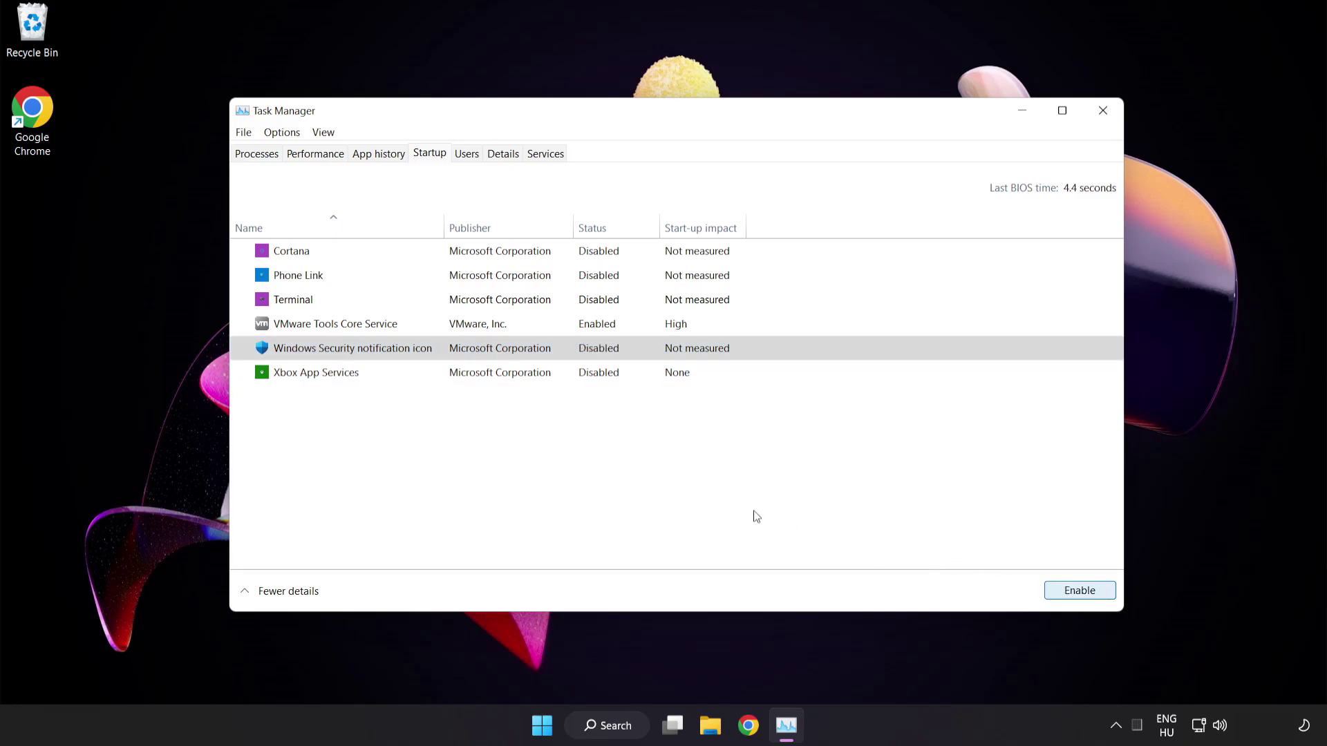
Close Task Manager and launch Command Prompt as administrator by searching for cmd.
left_click(1103, 112)
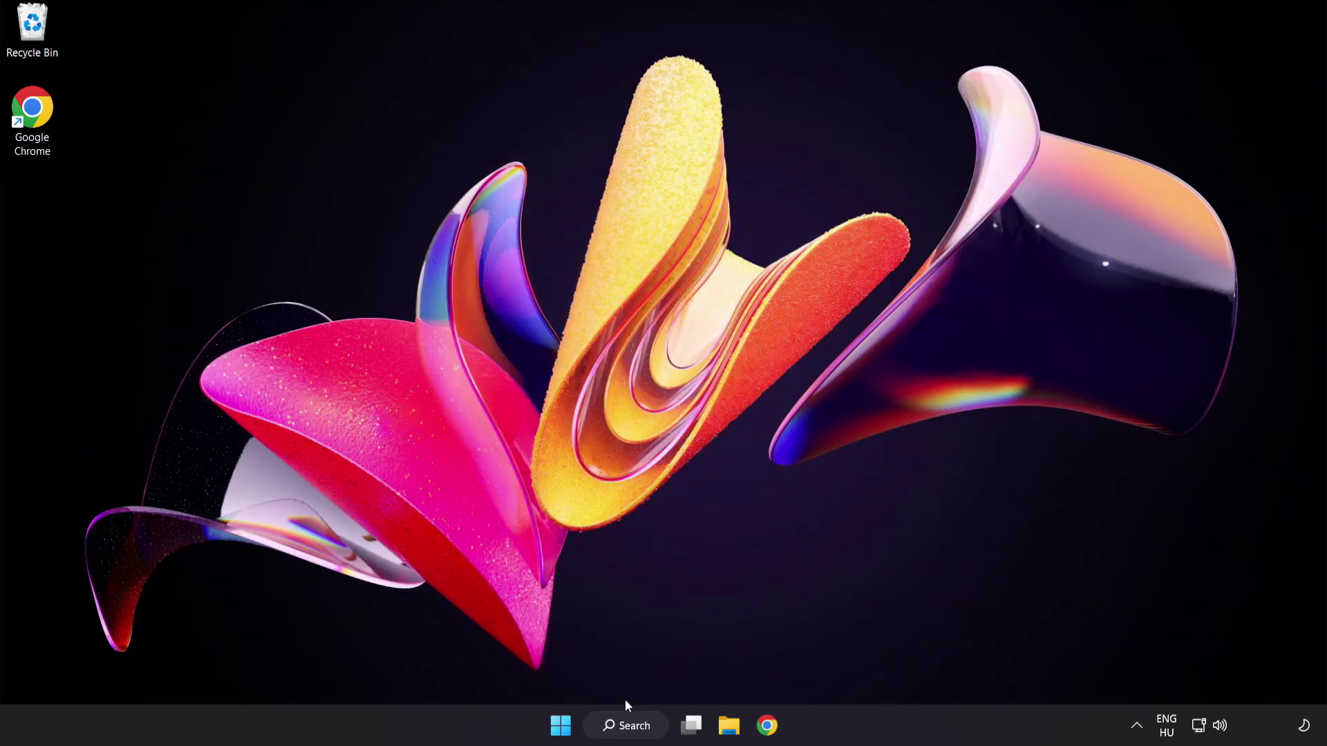
left_click(626, 729)
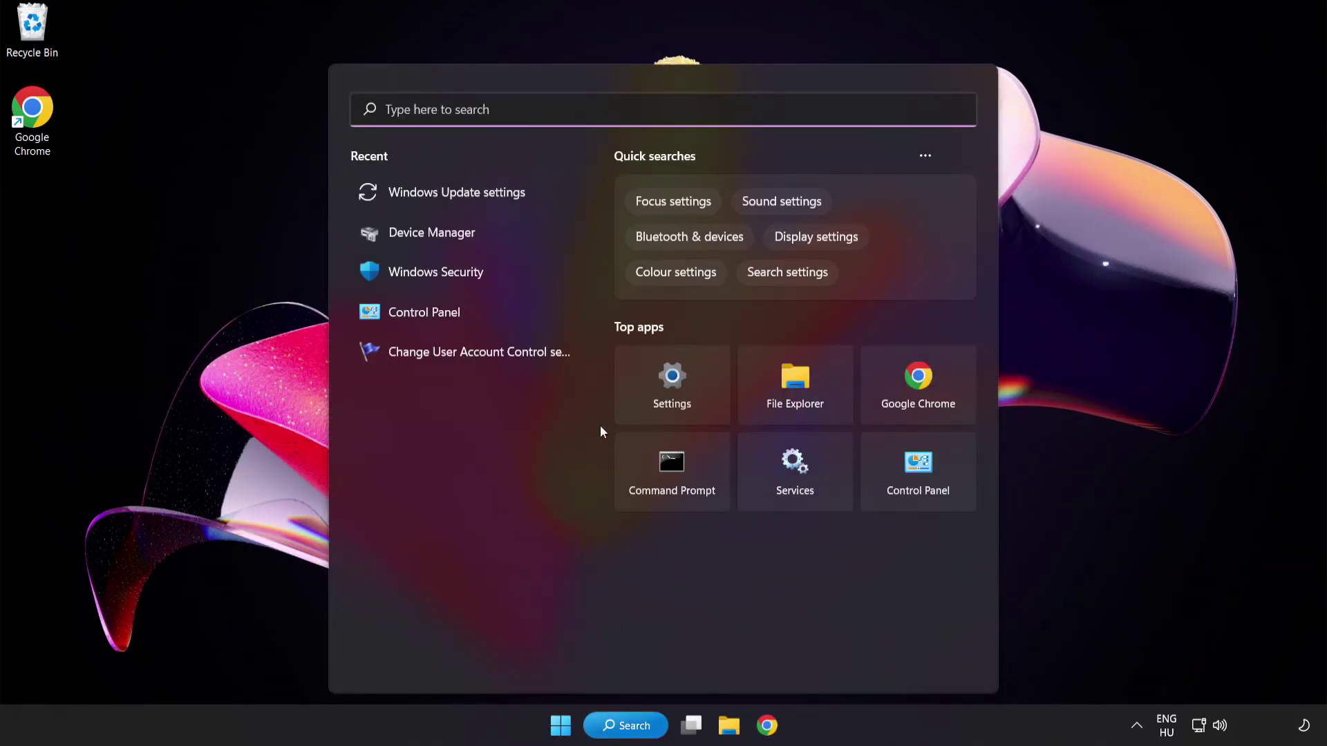
type("cmd")
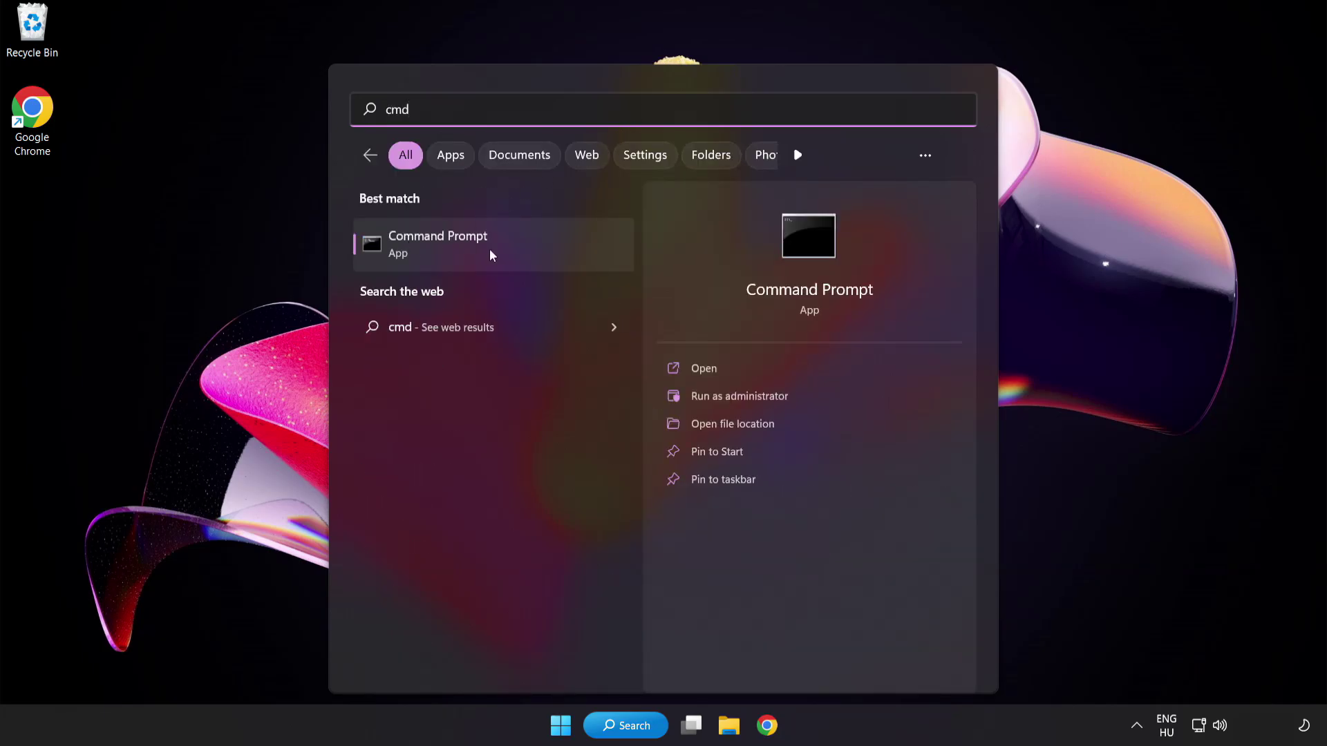
right_click(498, 255)
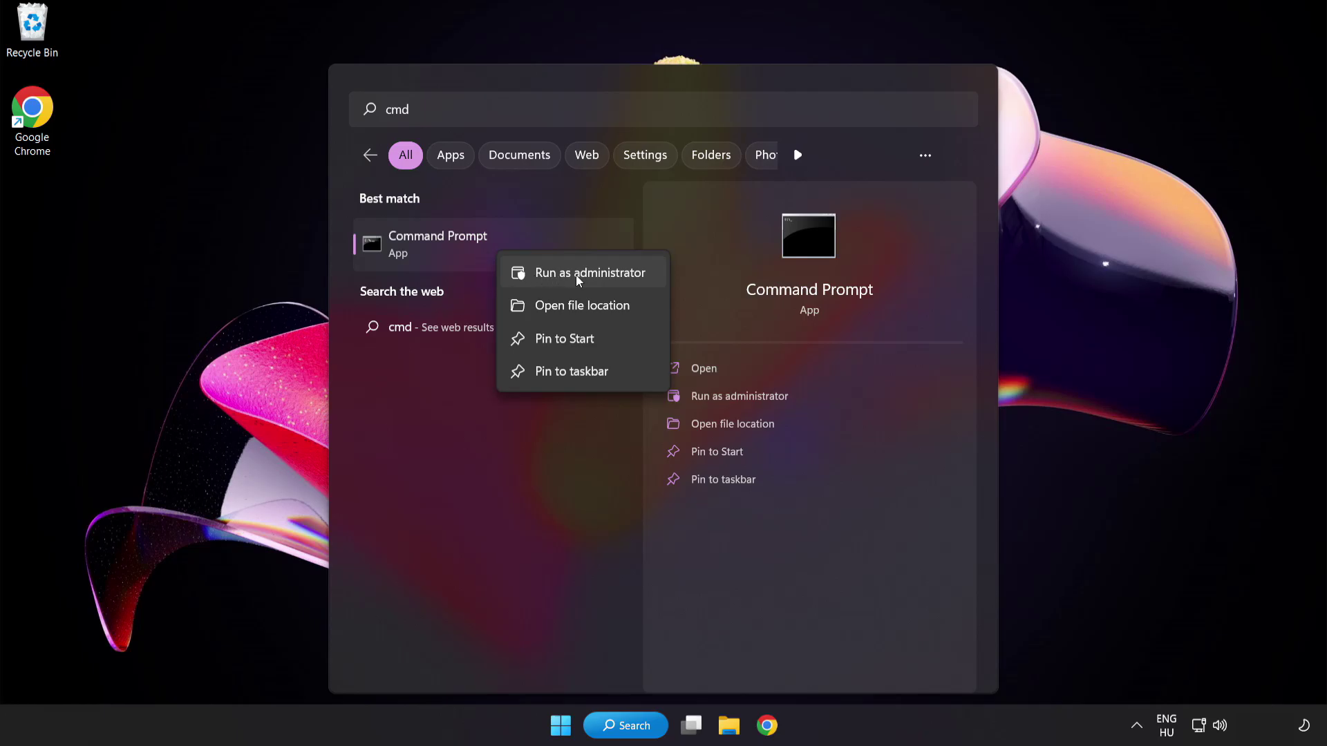
left_click(561, 276)
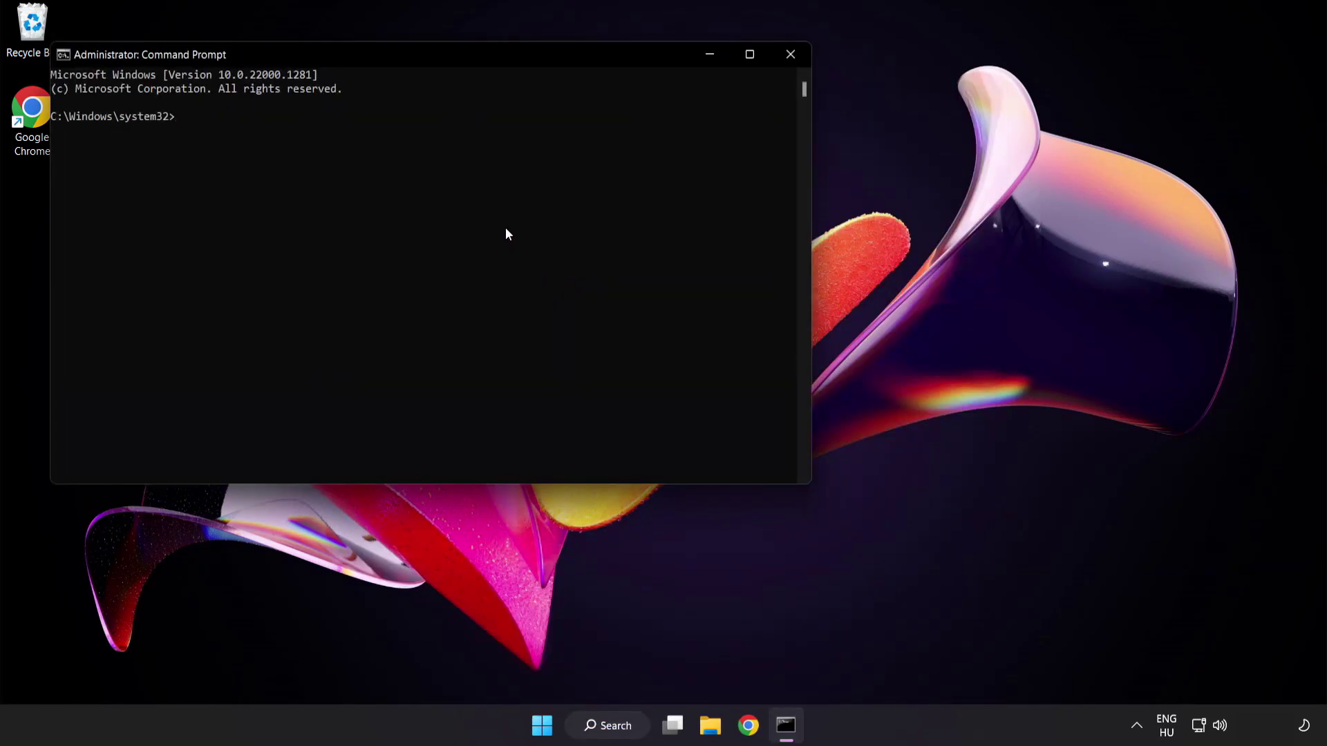
Run sfc /scannow, confirm it finds no integrity violations, then close Command Prompt.
left_click_drag(377, 52, 577, 128)
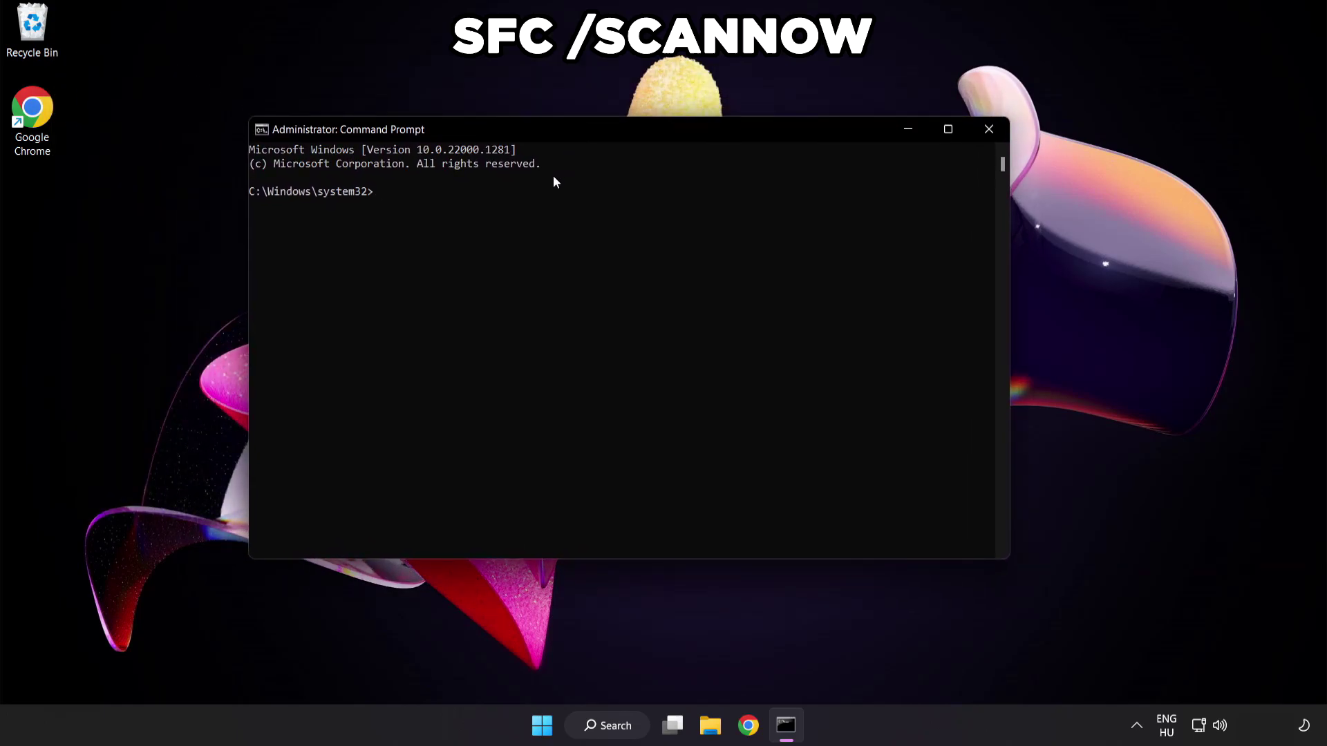
type("sfc /scannow")
key("Return")
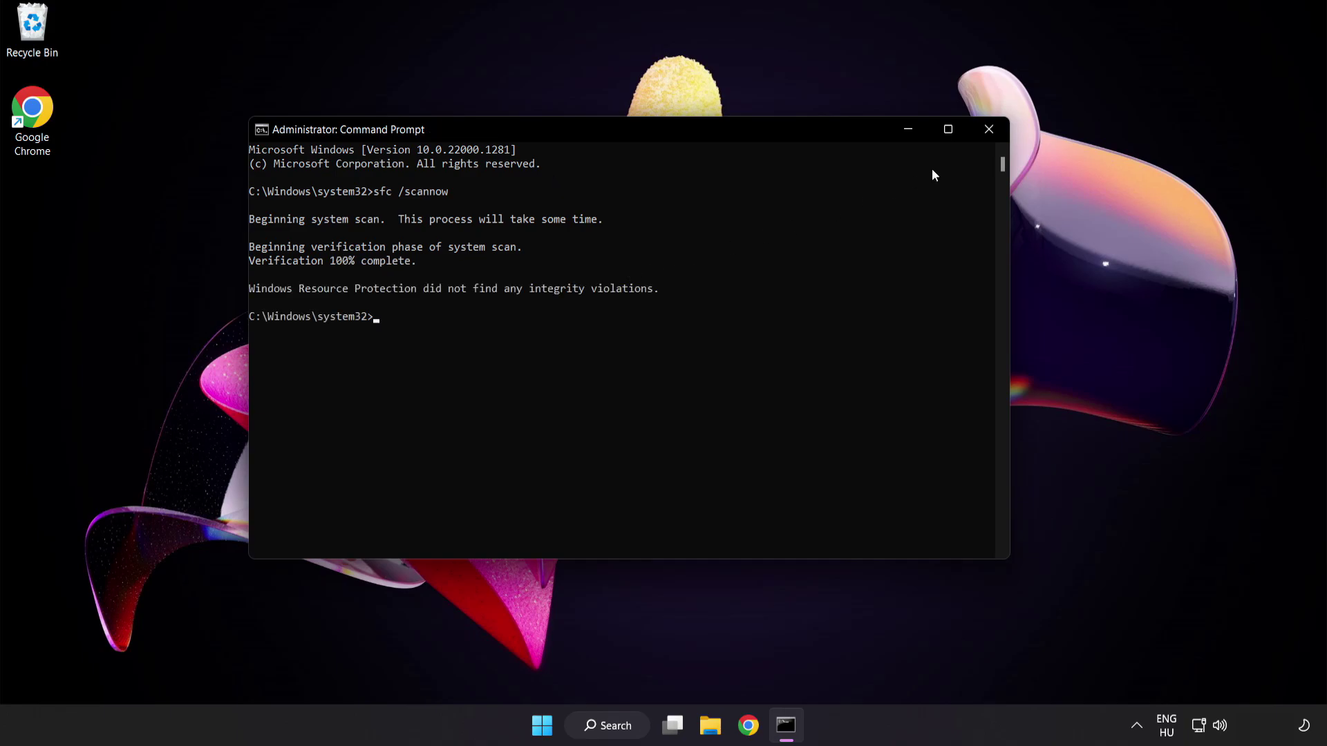
left_click(989, 131)
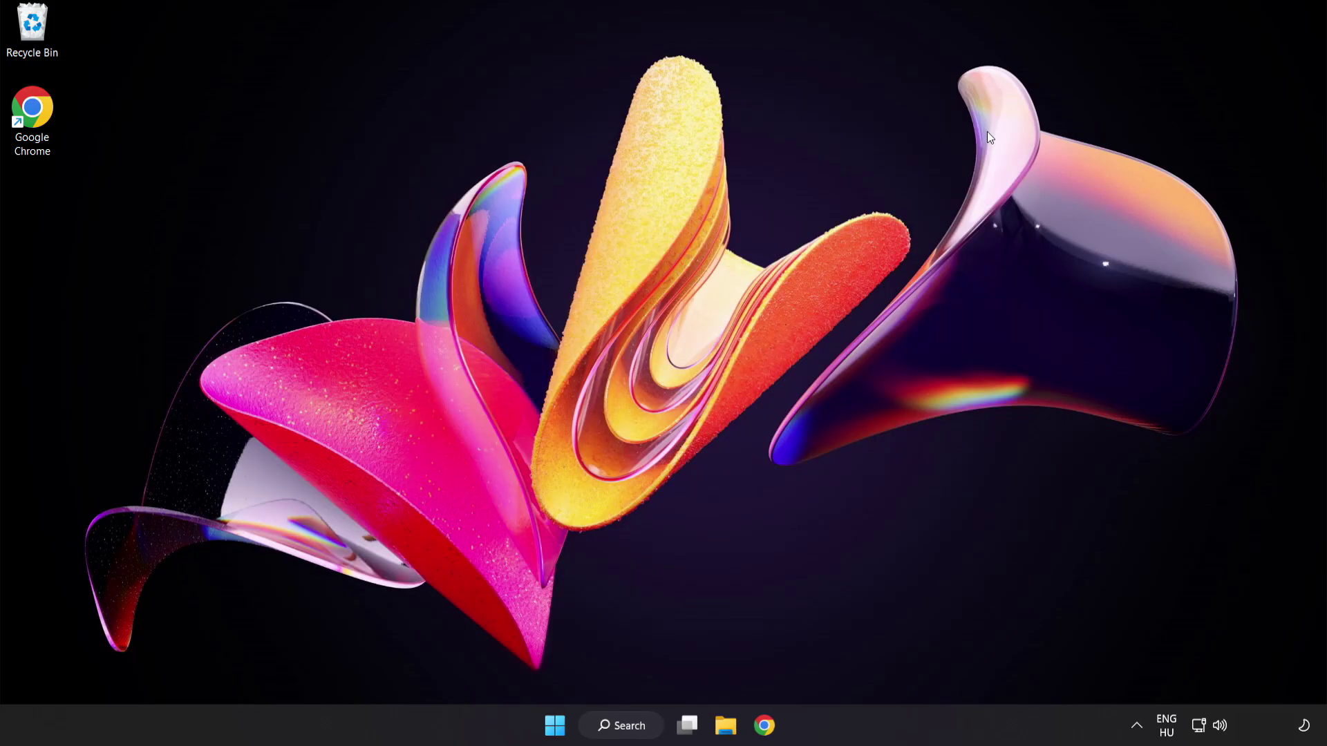
Search for 'security' and launch the Windows Security app from the results.
left_click(556, 727)
left_click(879, 666)
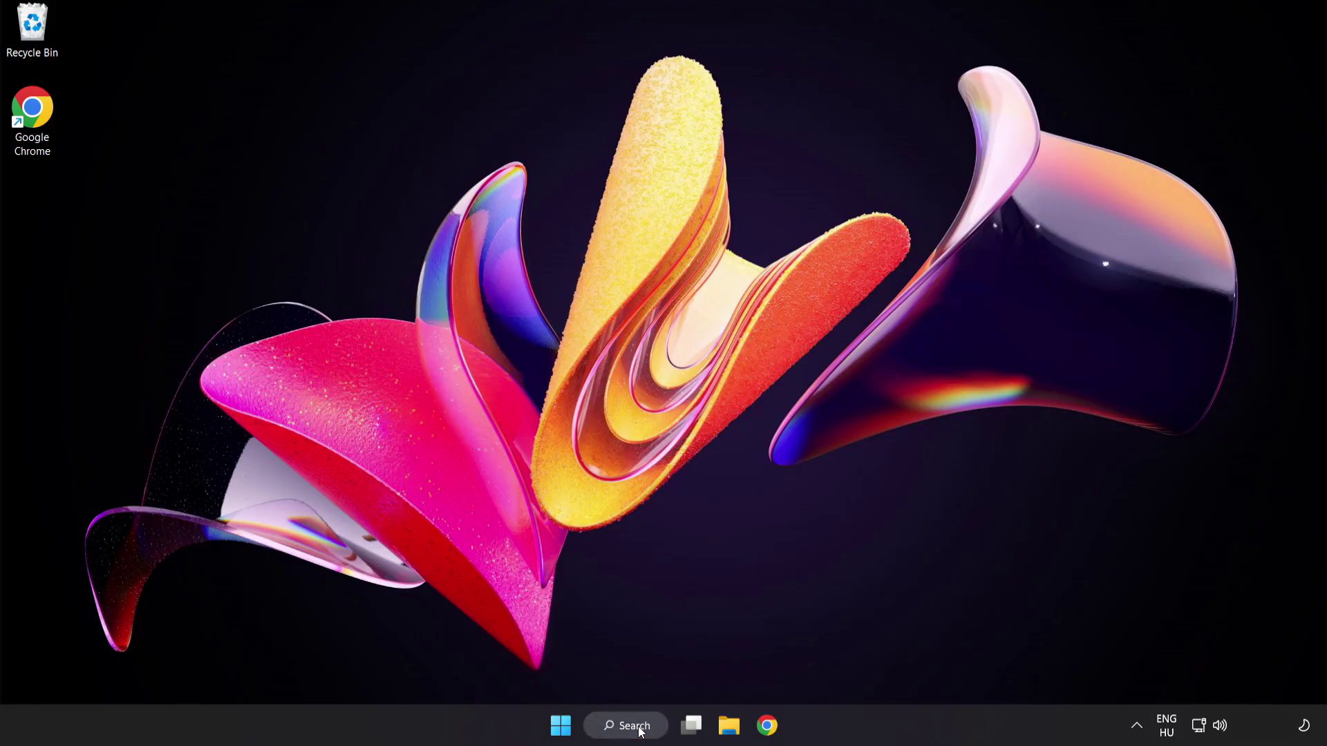
left_click(640, 731)
type("se")
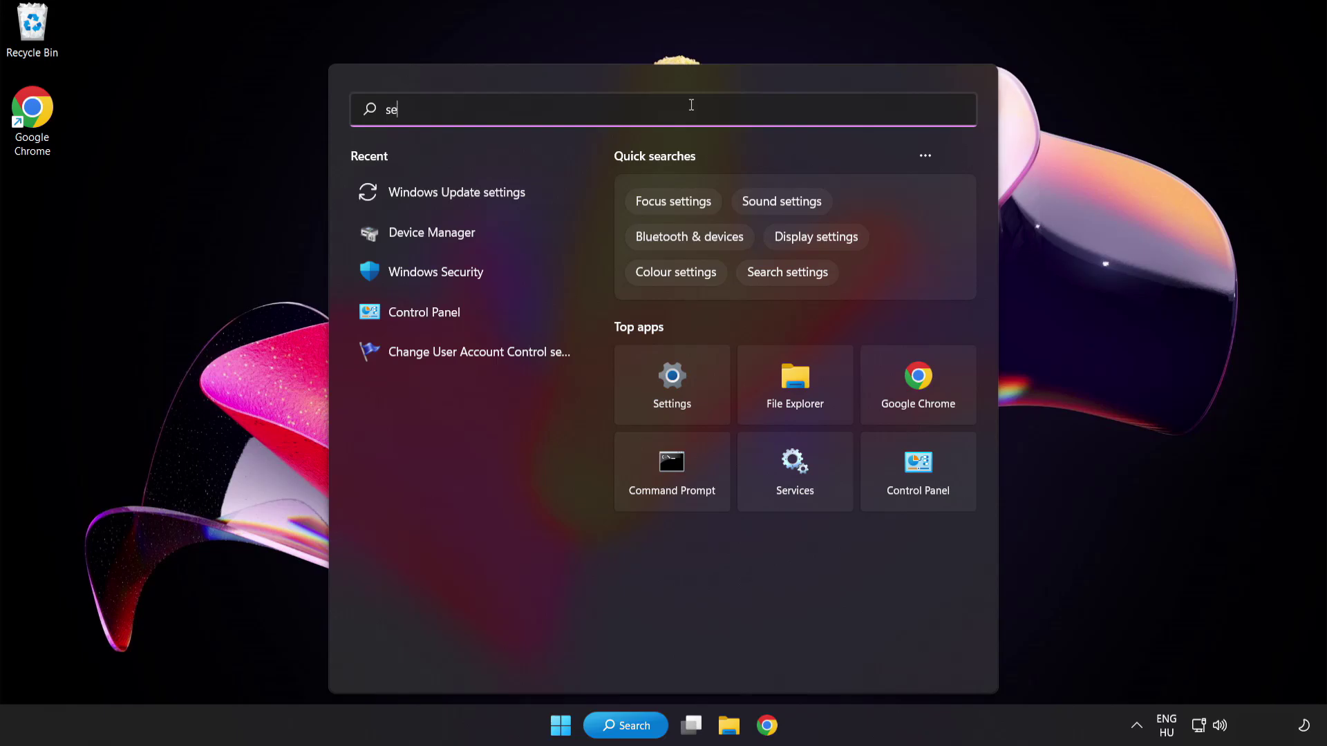
type("curity")
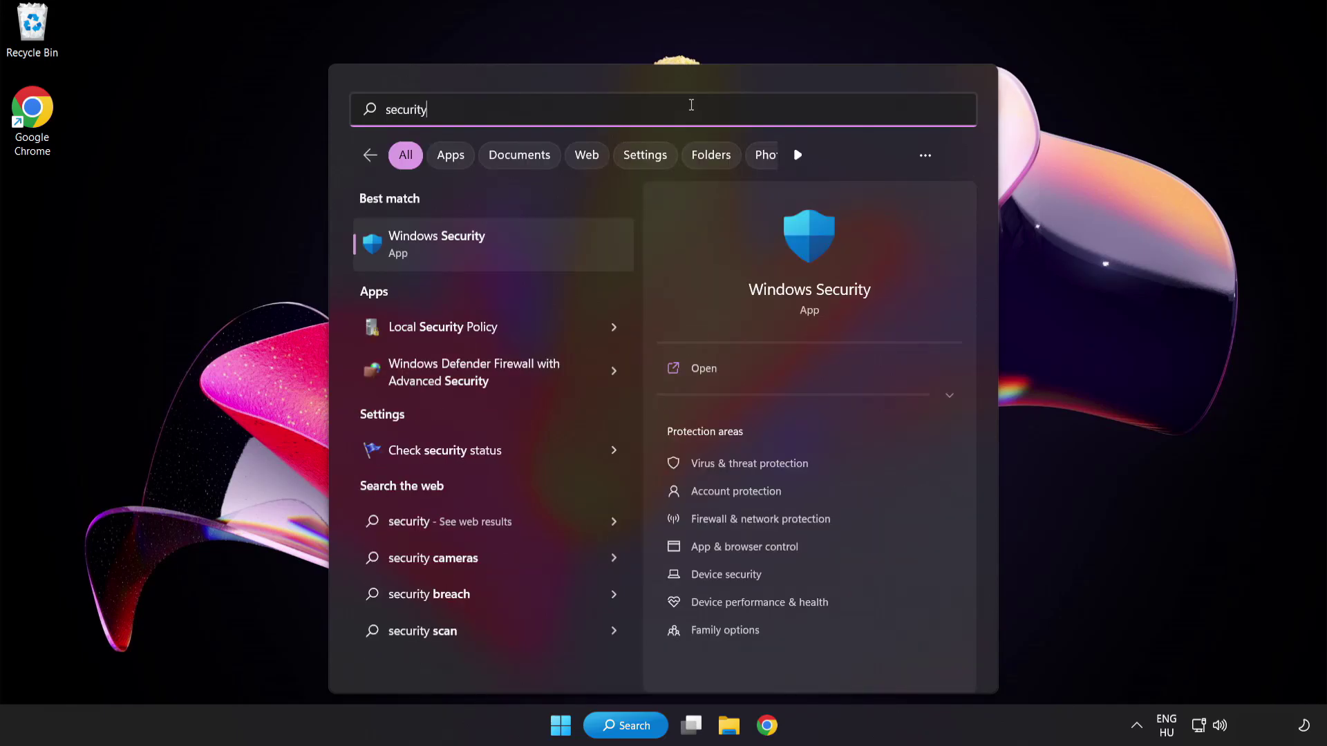
left_click(501, 244)
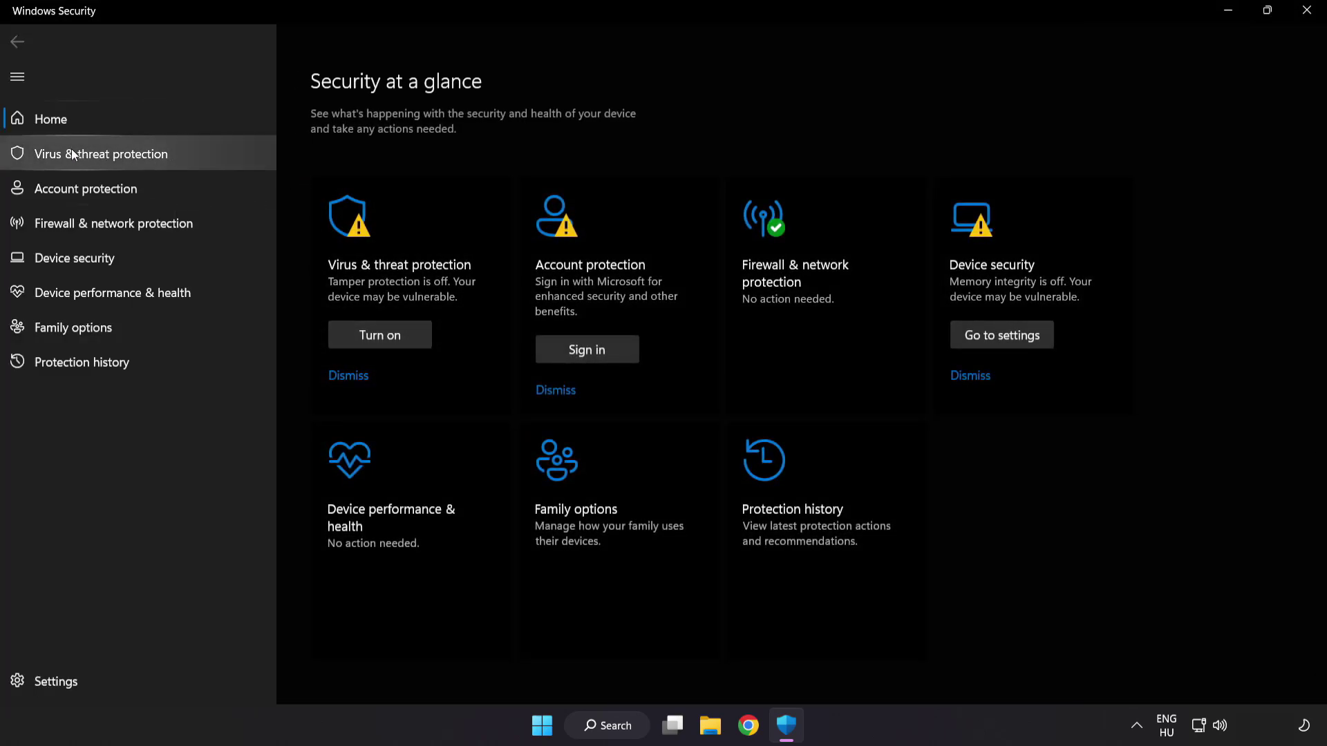
Go through Virus & threat protection > Manage settings to the Add or remove exclusions page.
left_click(202, 158)
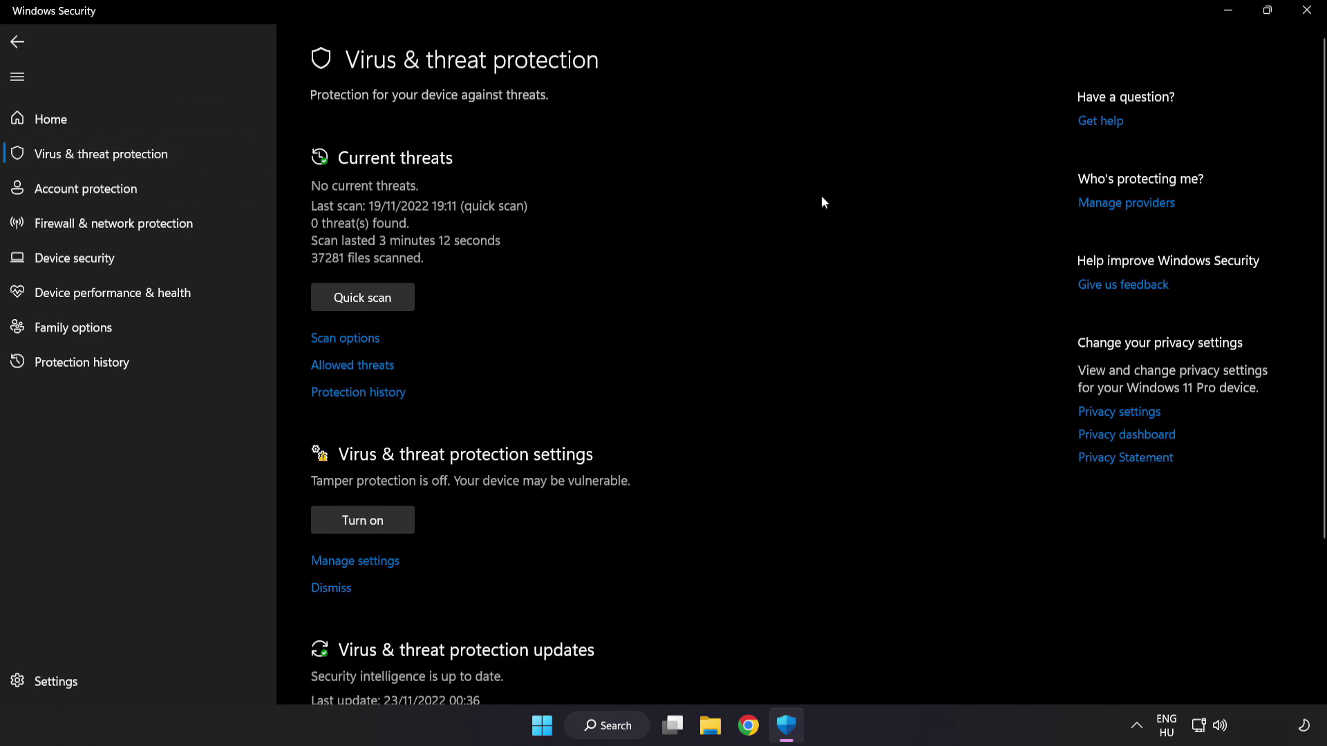
scroll(840, 203, "down", 3)
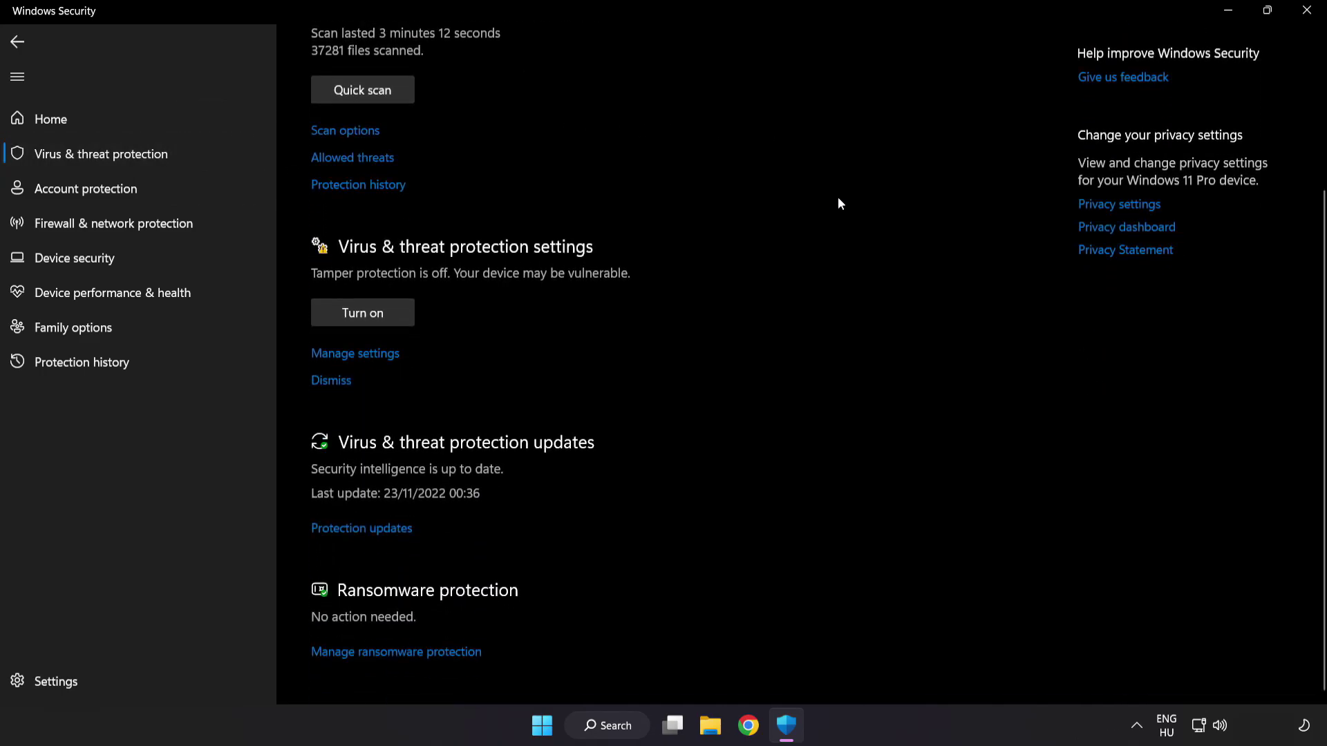
left_click(364, 355)
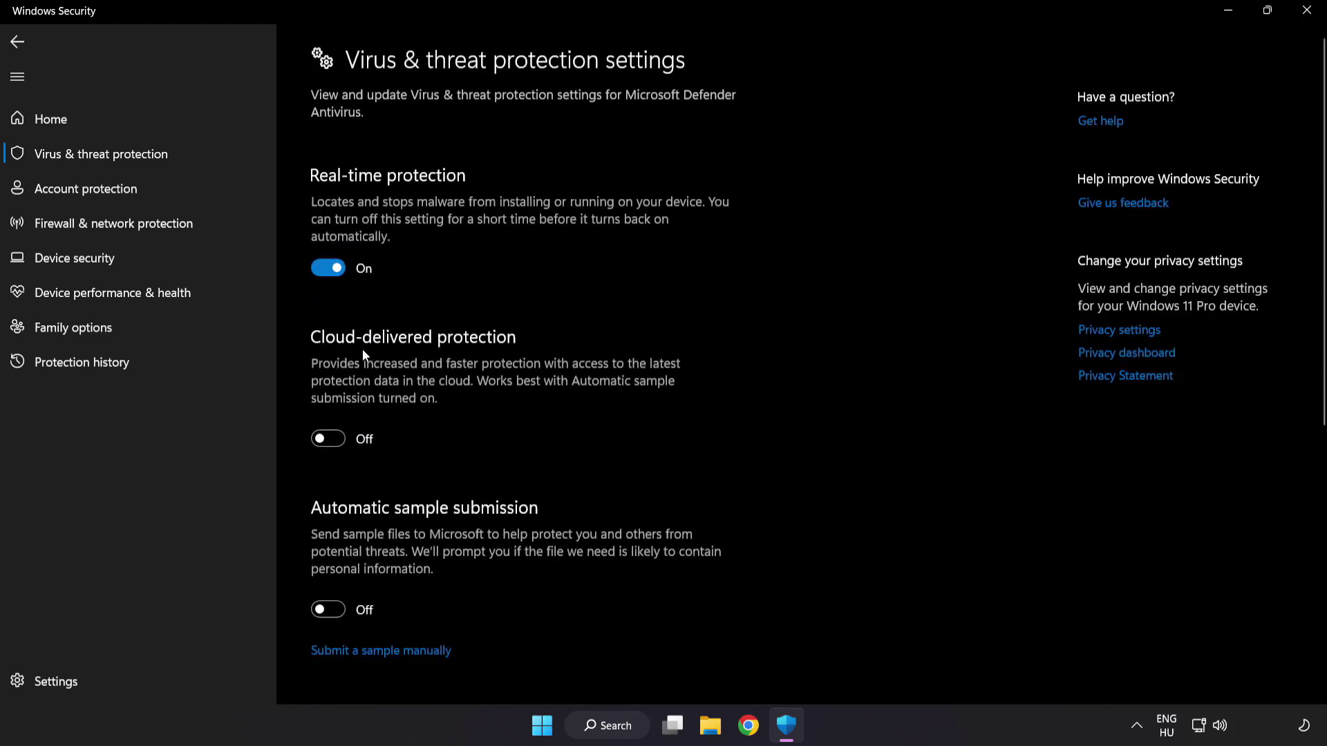
scroll(761, 358, "down", 6)
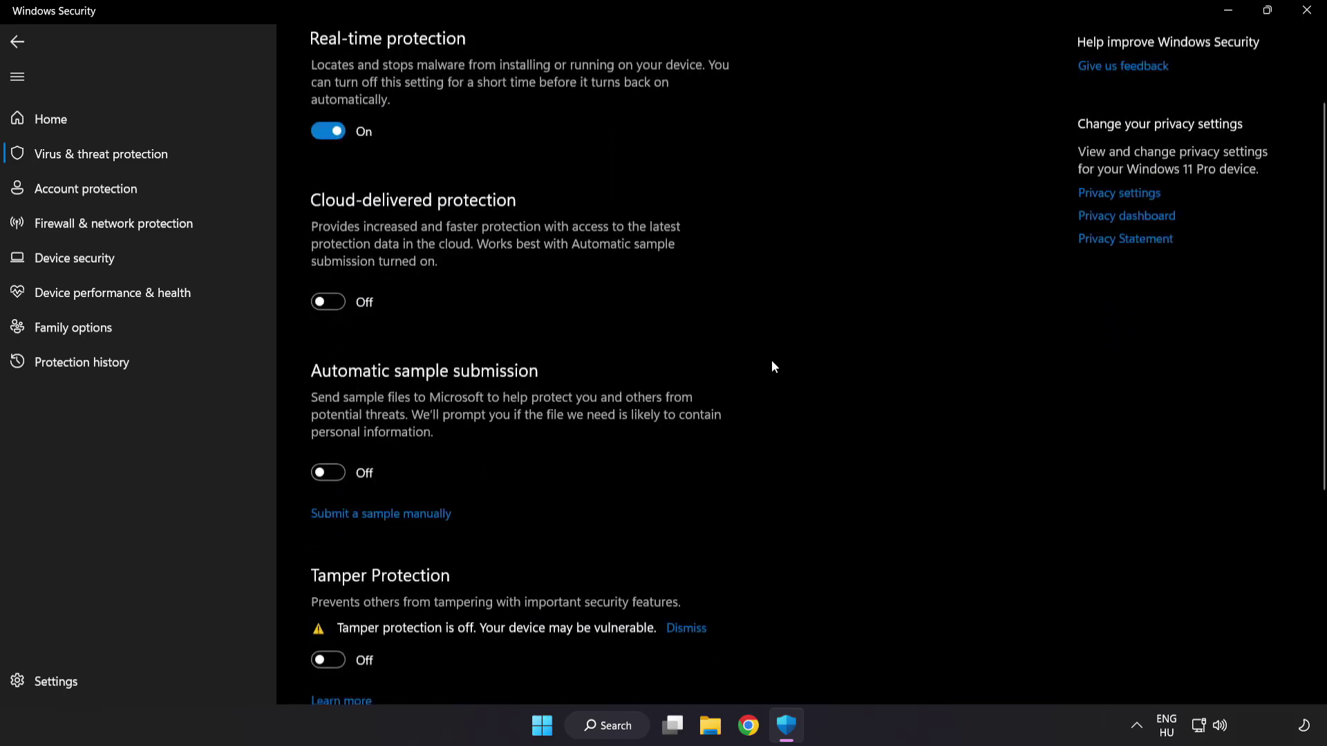
scroll(772, 362, "down", 1)
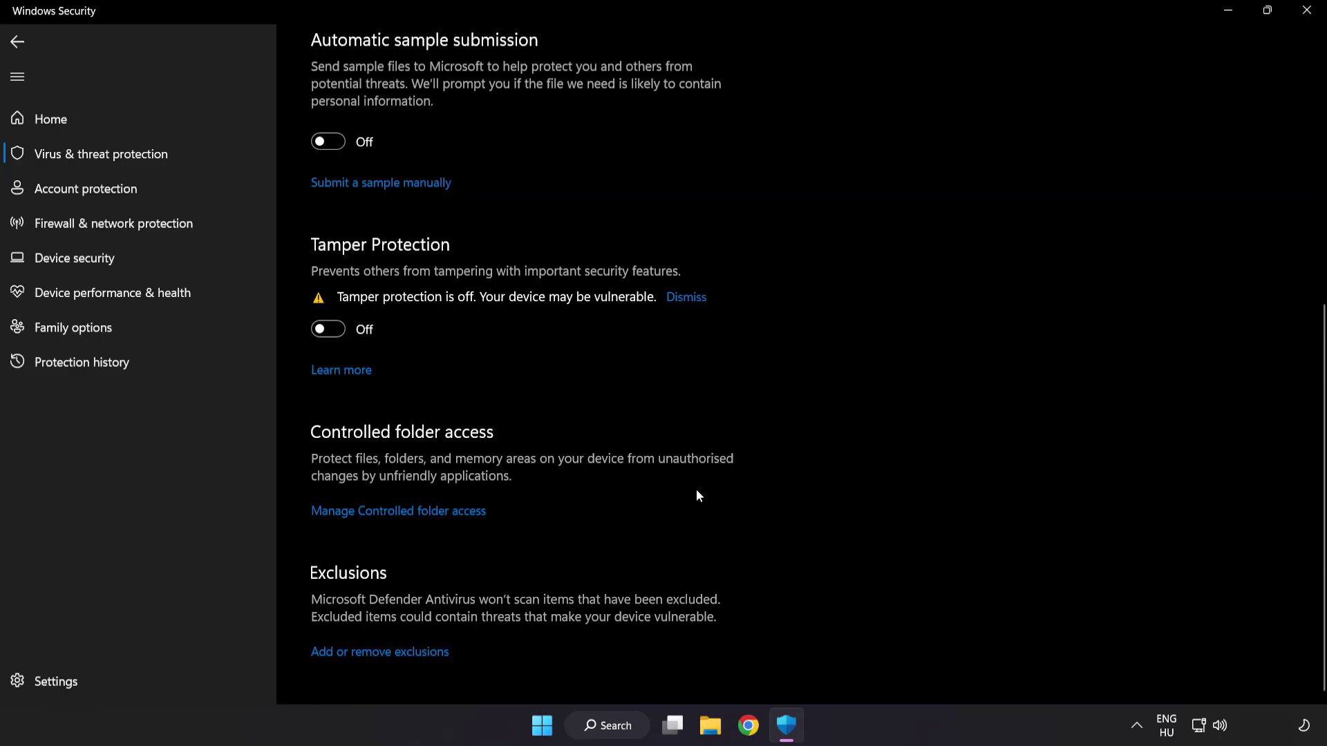
left_click(387, 654)
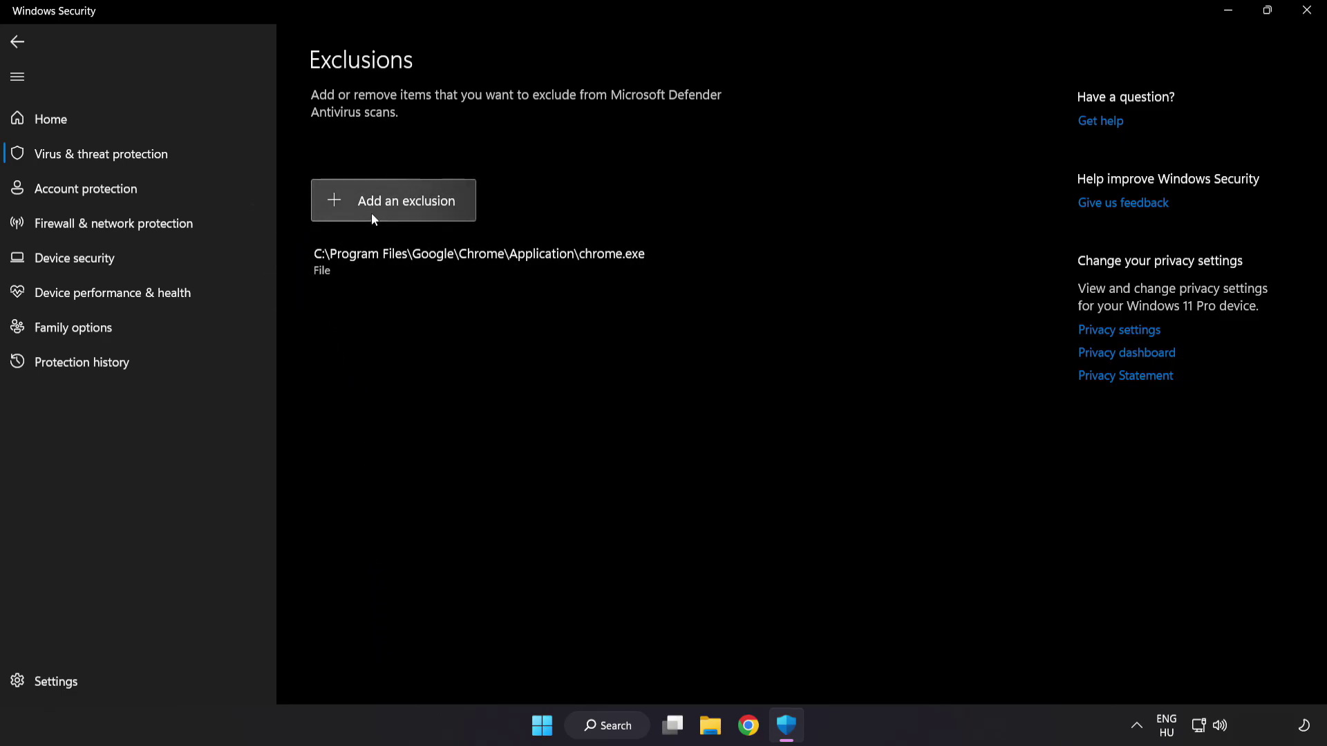
Add the shortcut in C:\Program Files (x86)\NOT WORKING APP as a Defender file exclusion.
left_click(396, 211)
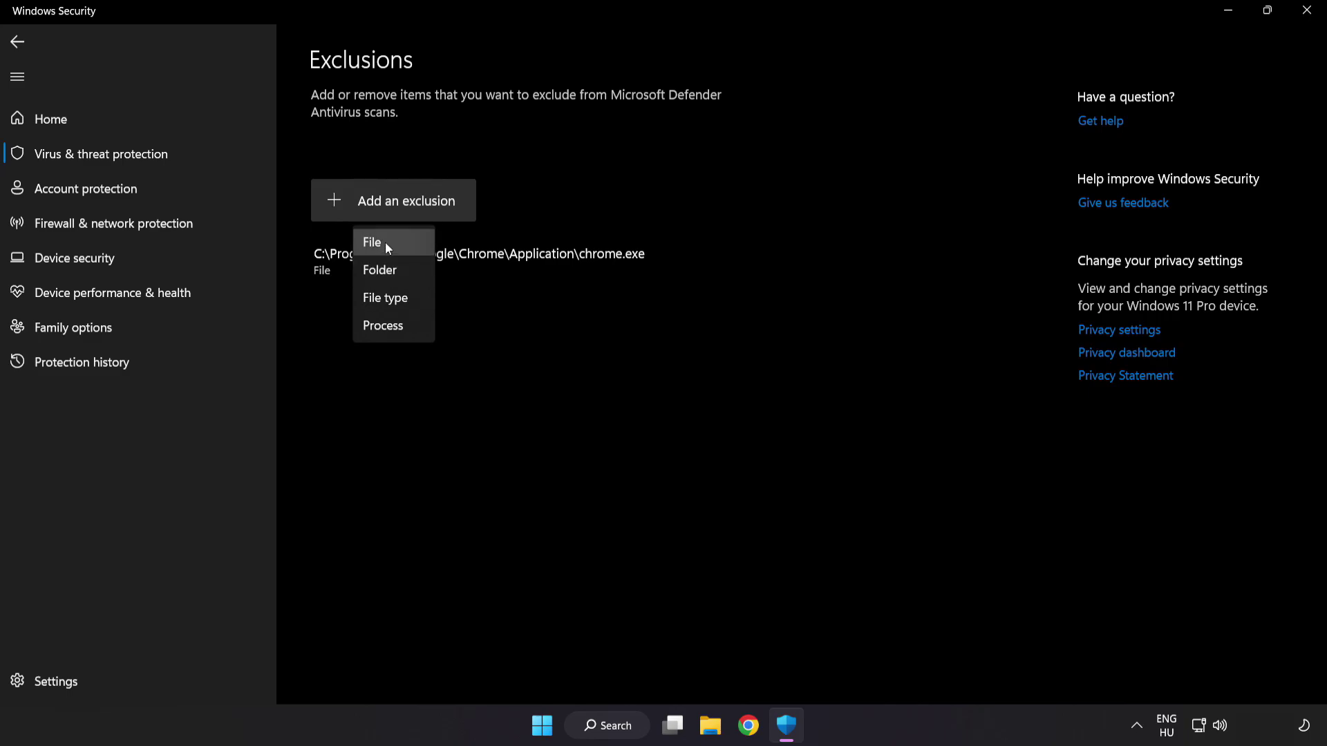
left_click(387, 245)
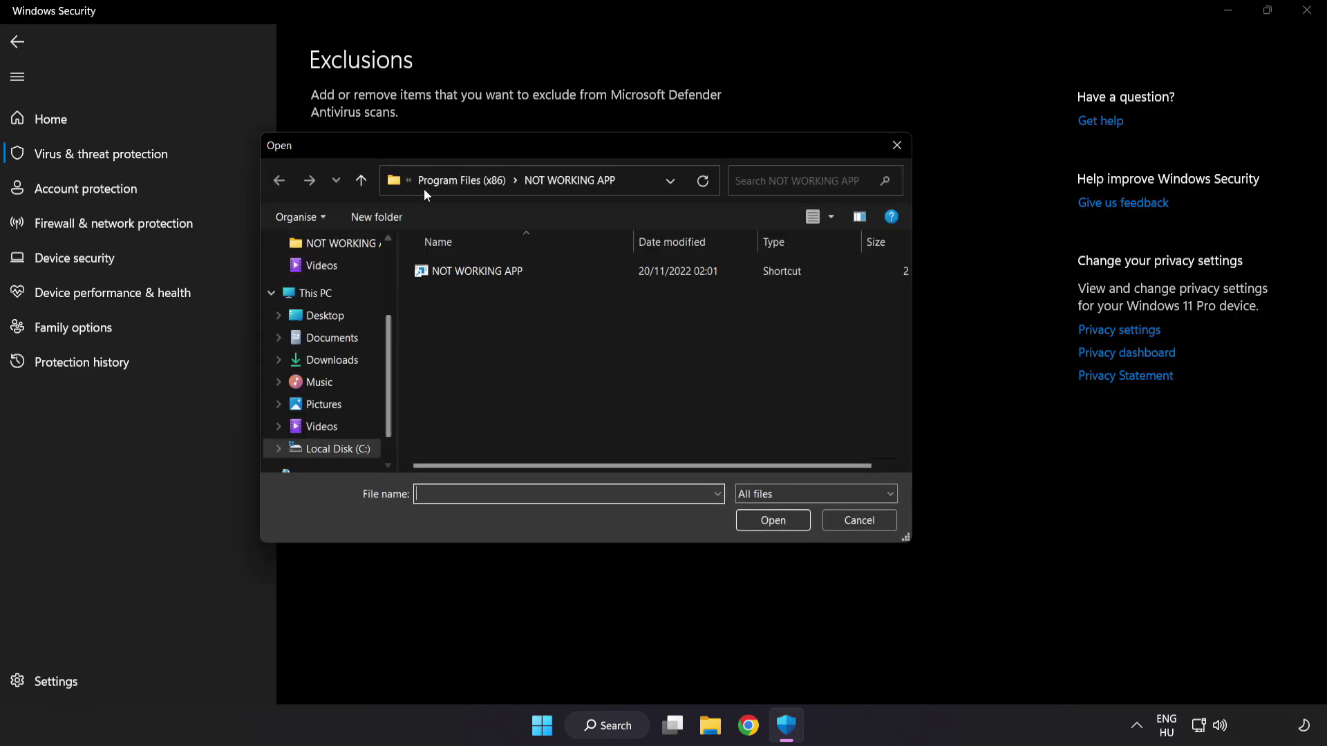
left_click(425, 184)
left_click(434, 179)
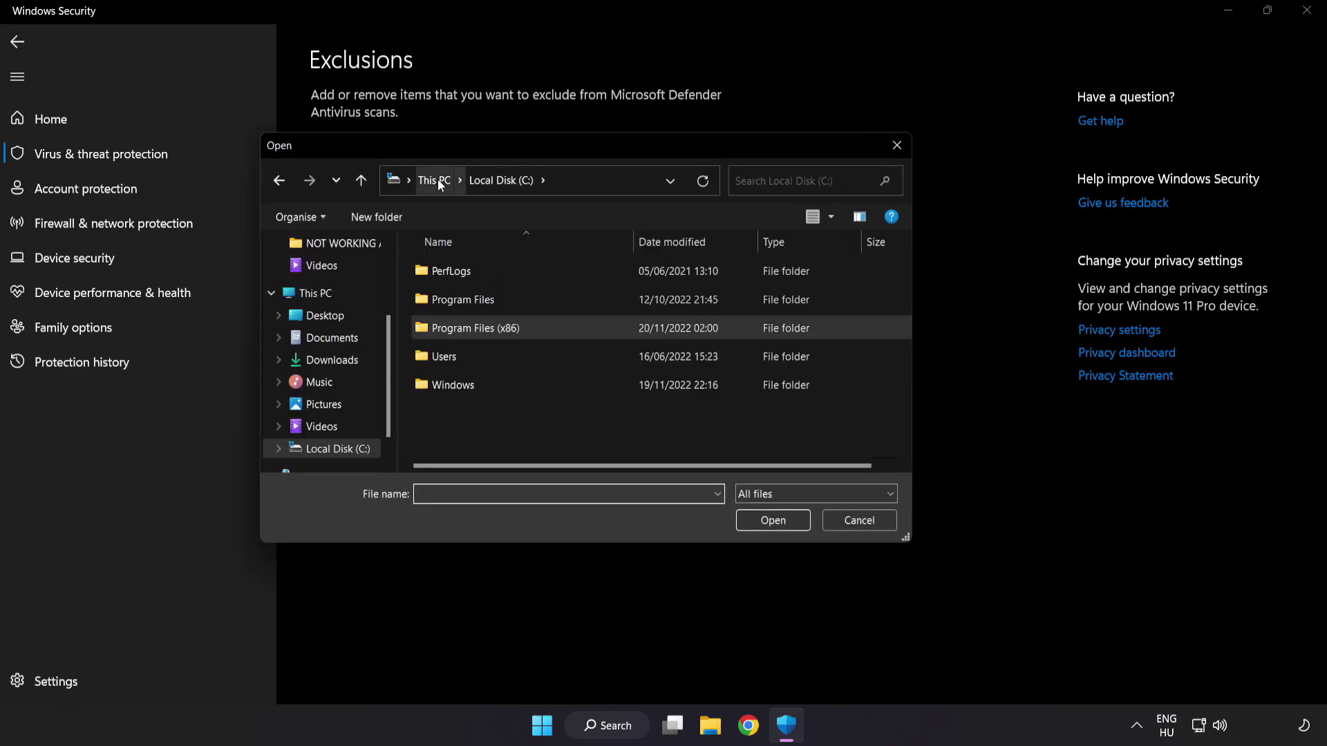
left_click(437, 179)
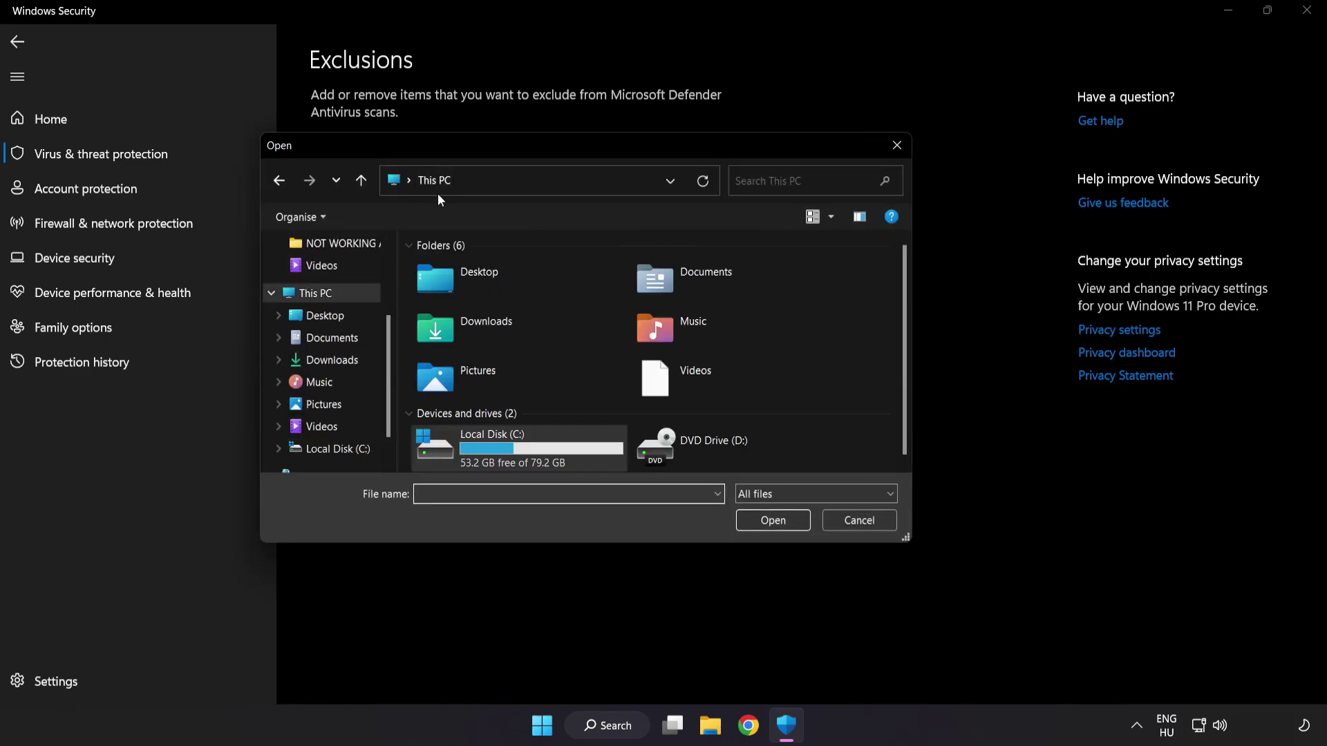
double_click(495, 452)
double_click(512, 326)
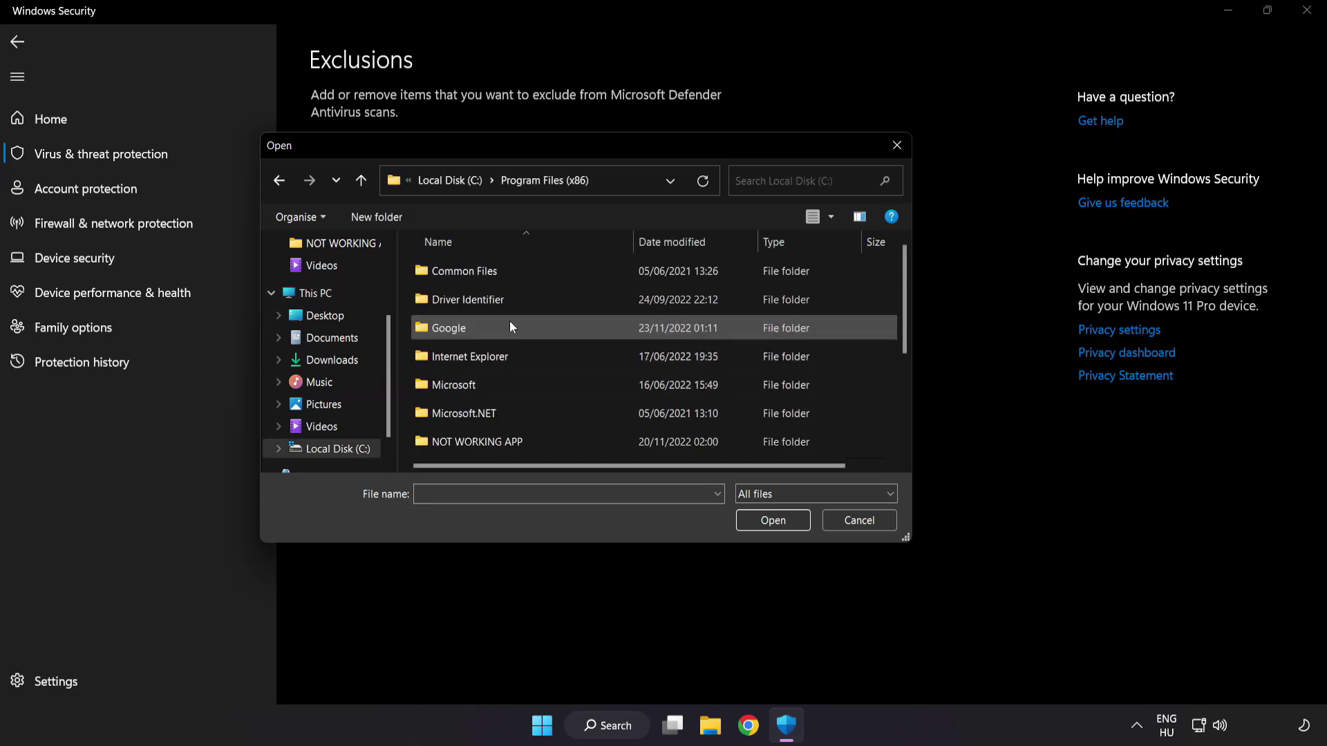
scroll(489, 454, "down", 1)
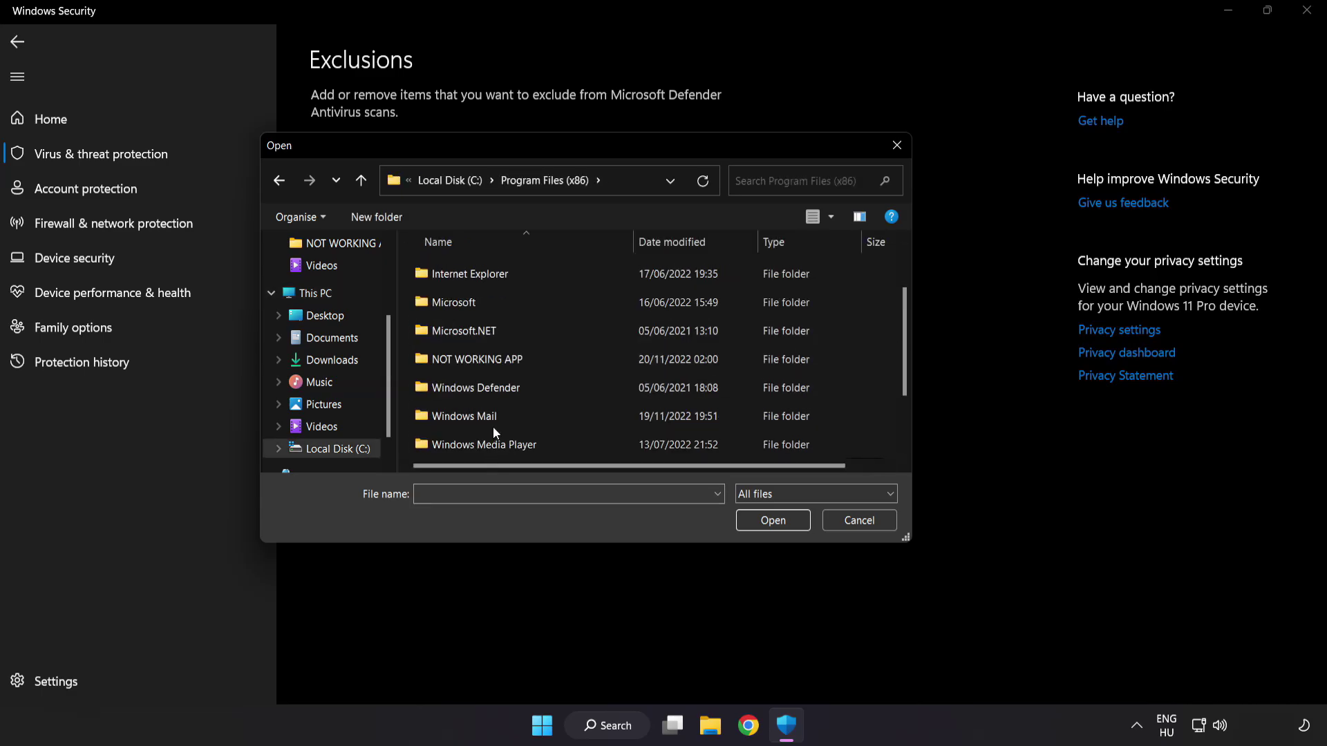
double_click(526, 359)
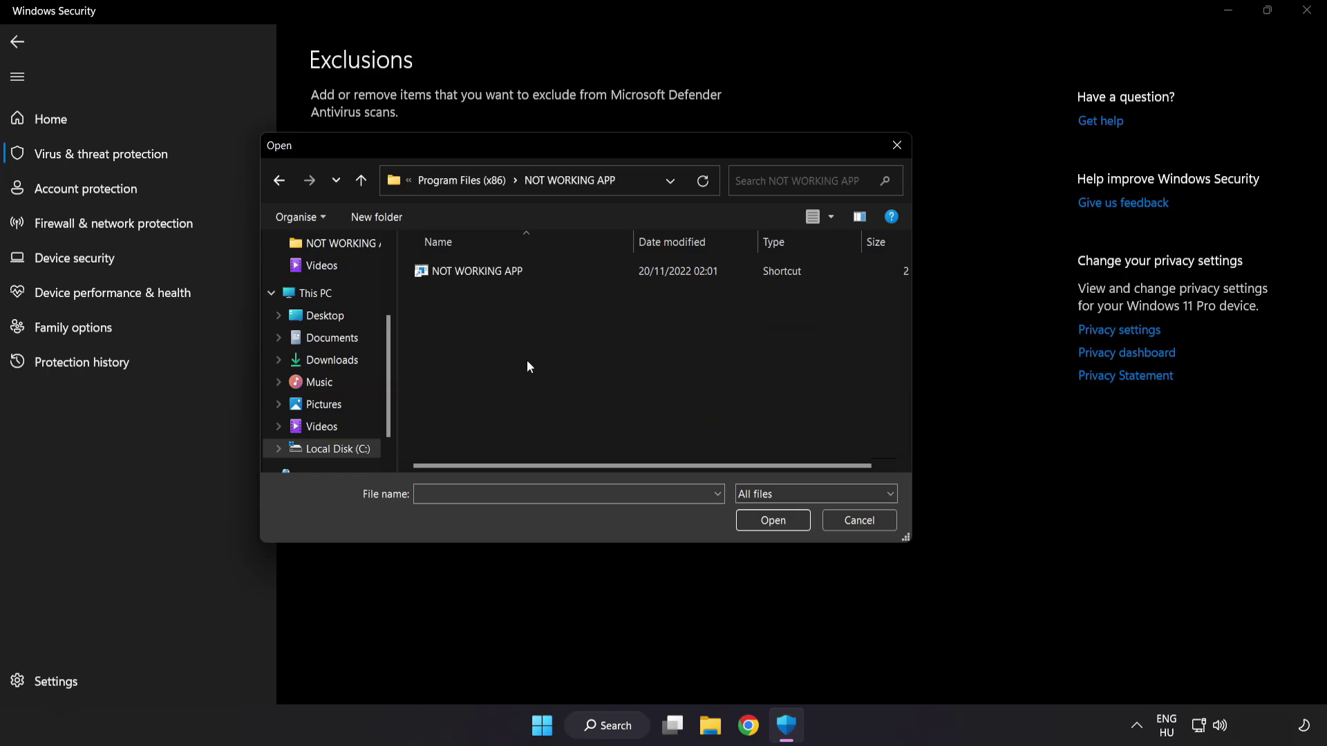
left_click(486, 278)
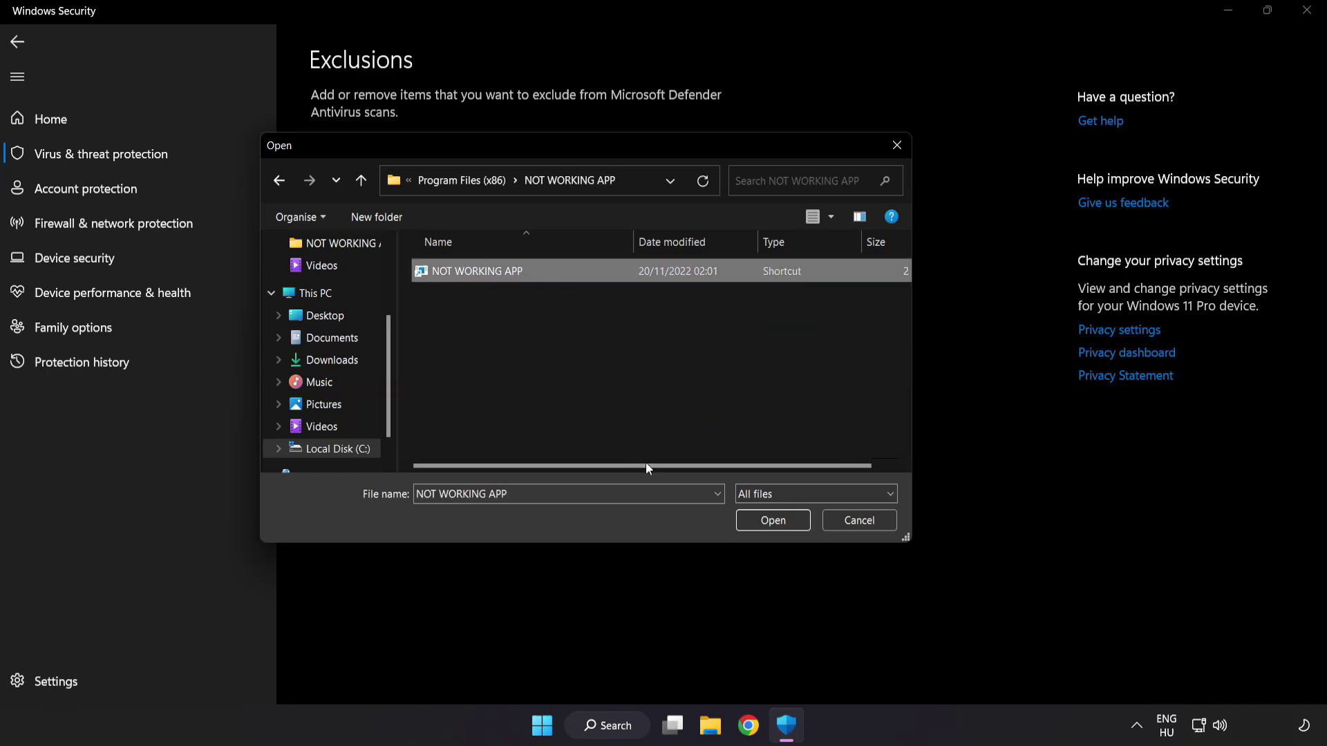
left_click(775, 525)
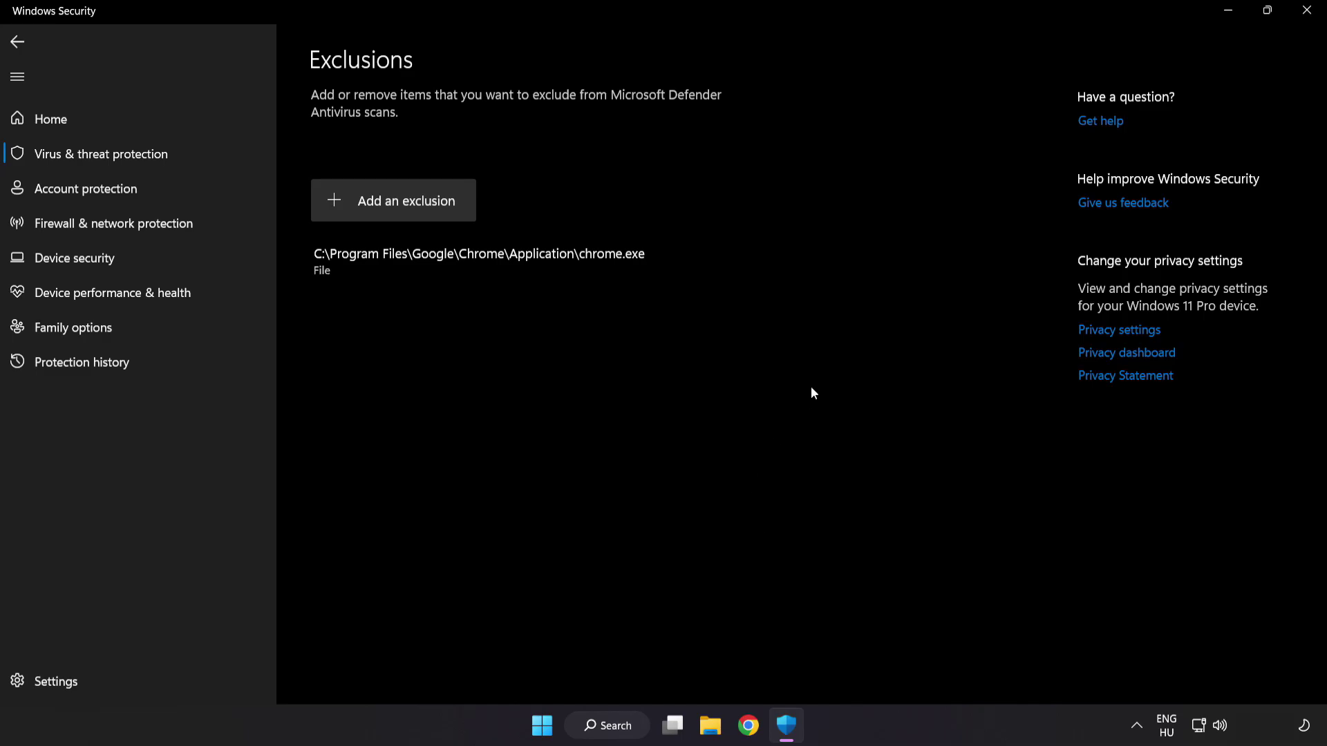
Close Windows Security and bring up the Start menu.
left_click(1304, 13)
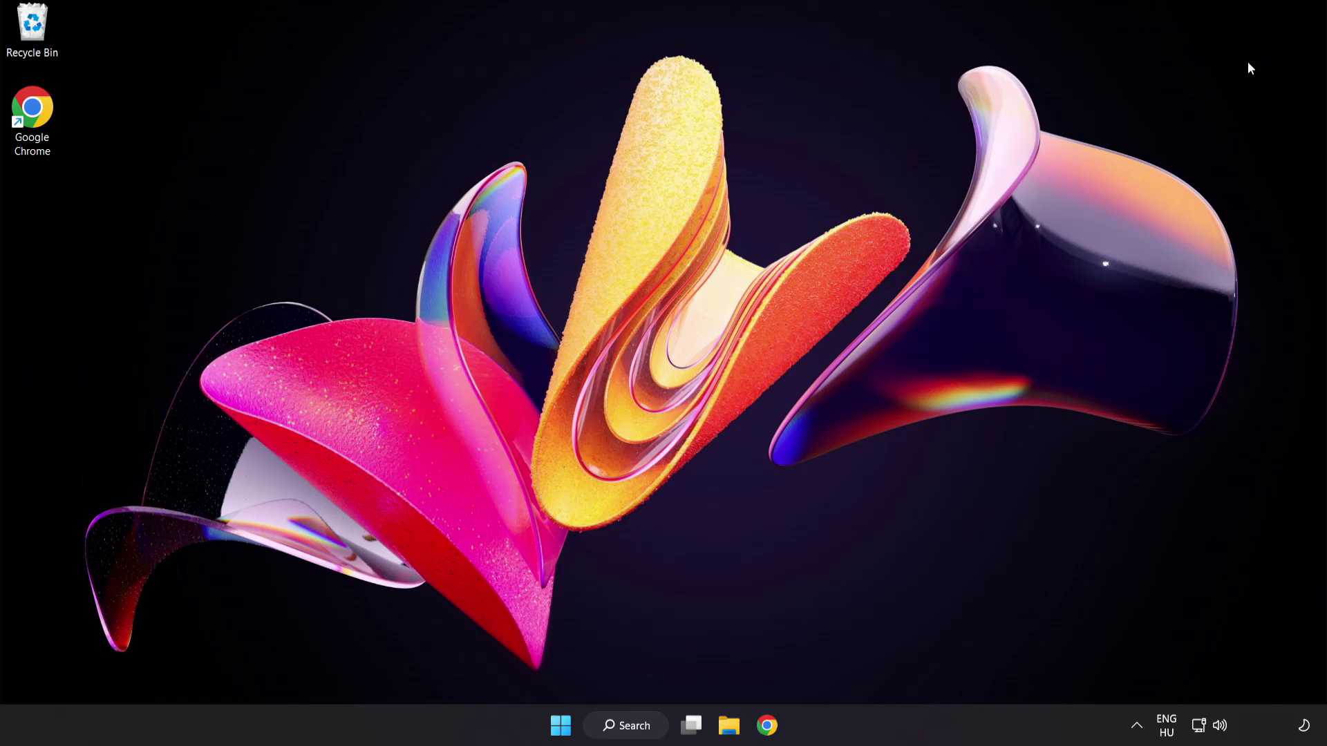
left_click(560, 724)
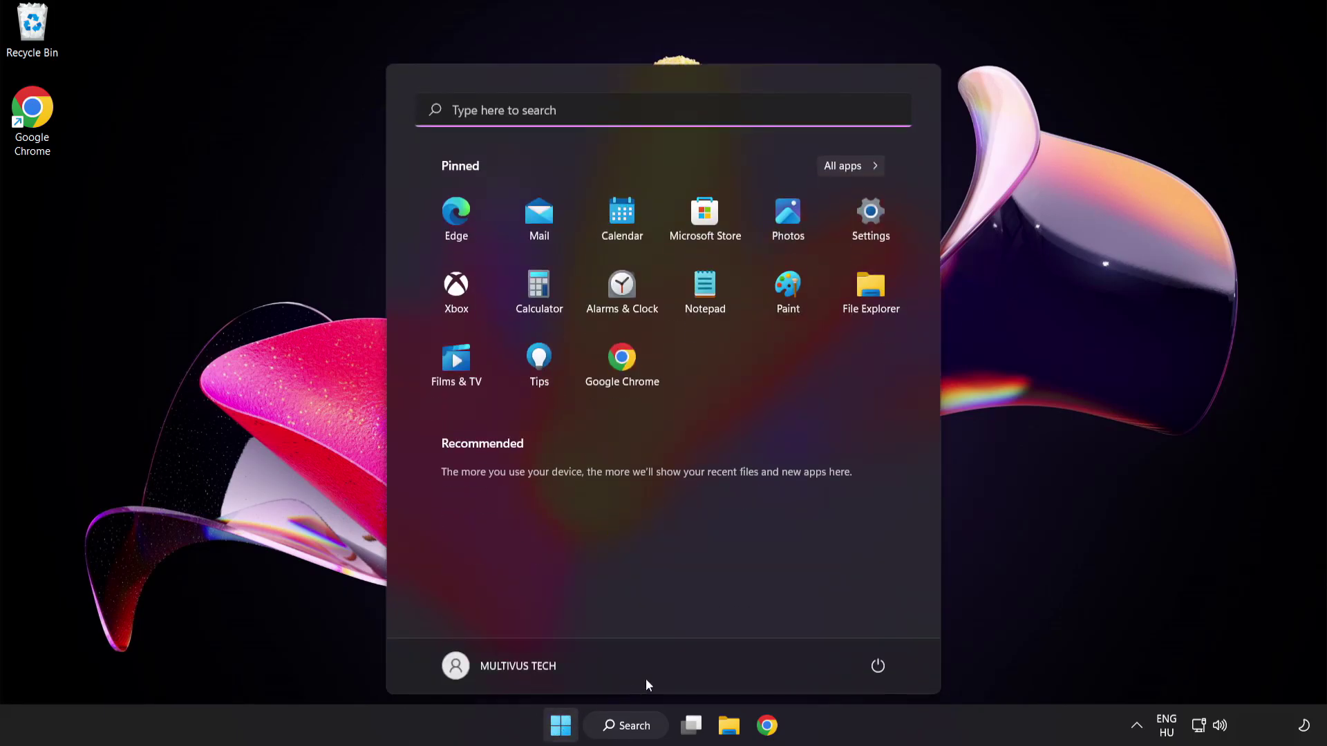